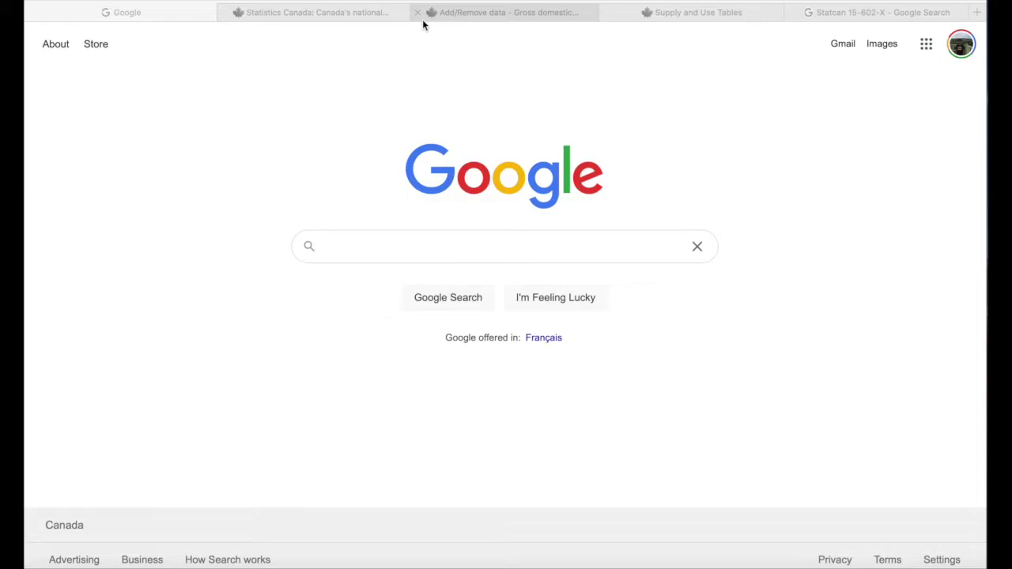
# Step: Switch to the Statistics Canada tab and open the Data listing page of all tables
pyautogui.click(337, 13)
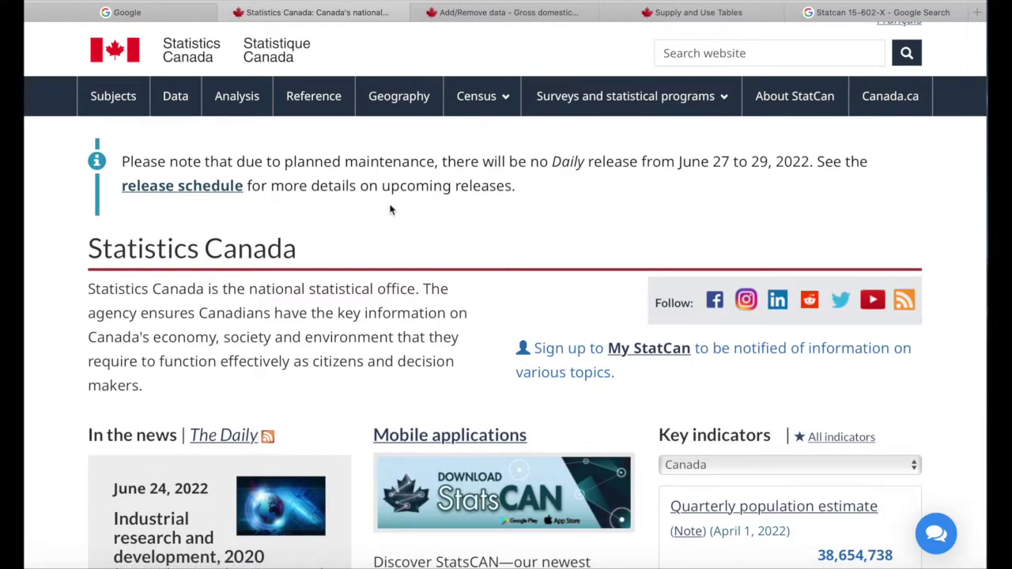
pyautogui.scroll(-6, 389, 204)
pyautogui.scroll(6, 388, 208)
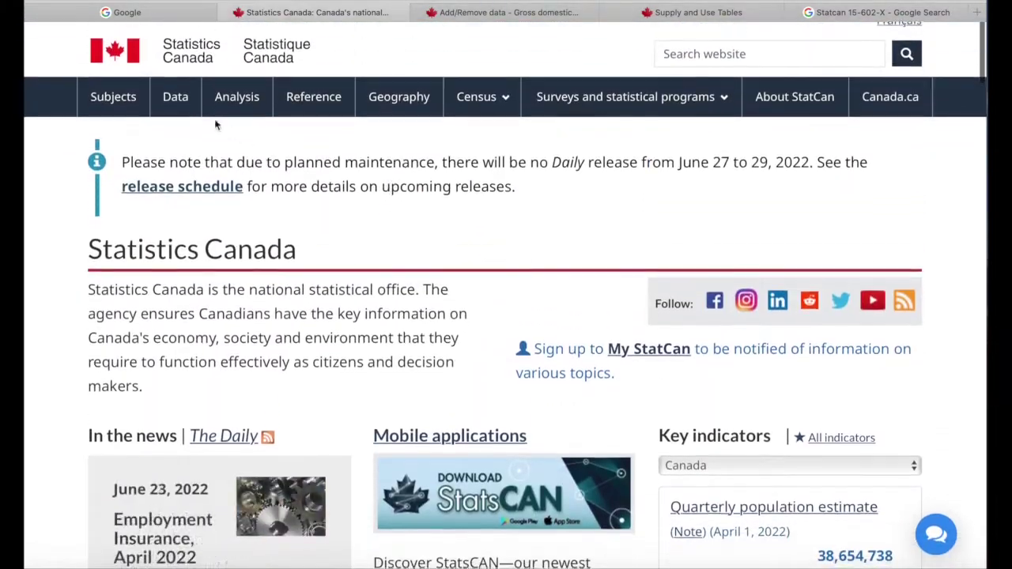
pyautogui.click(172, 97)
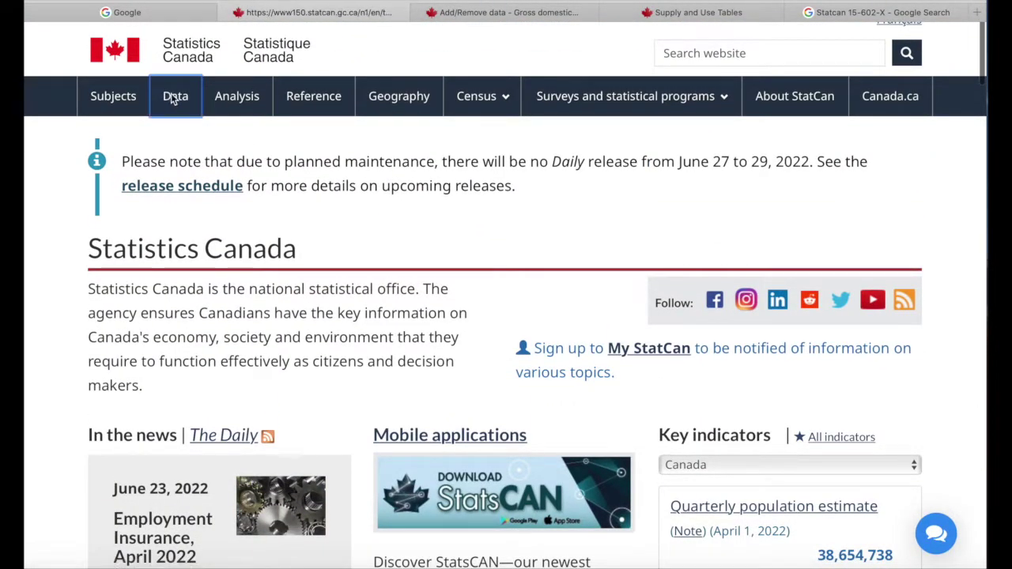
pyautogui.scroll(-1, 323, 378)
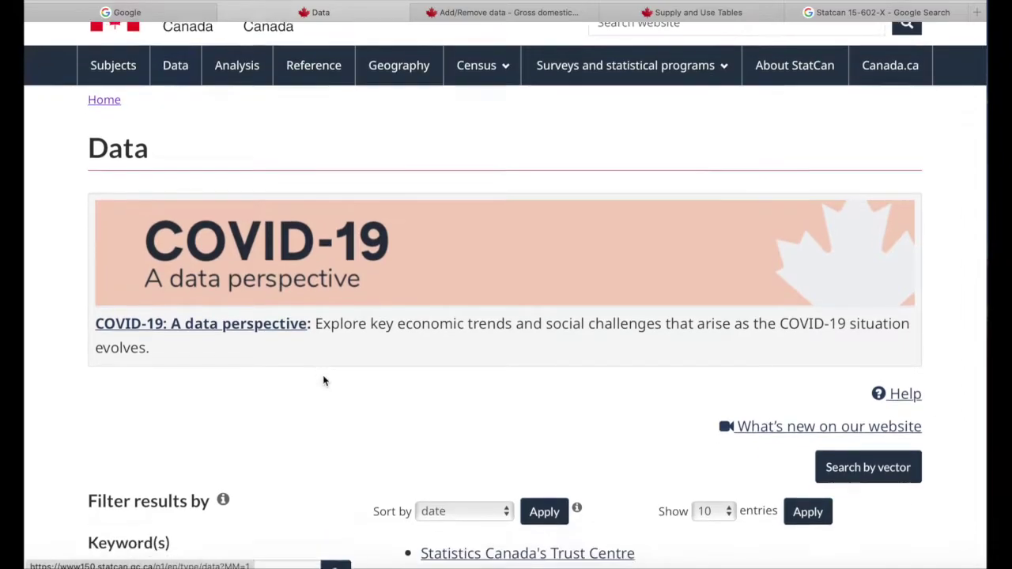
pyautogui.scroll(-3, 322, 382)
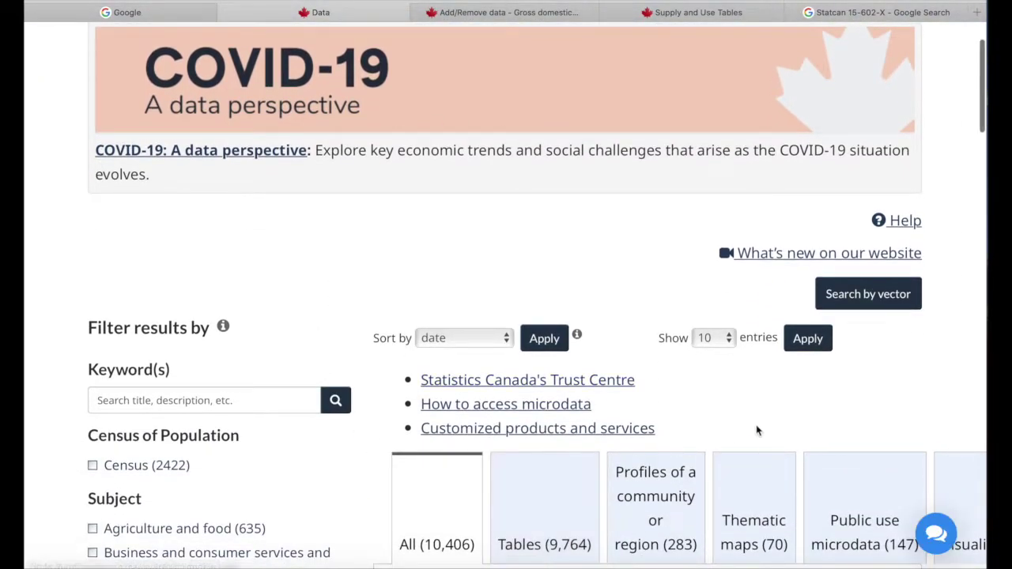
pyautogui.scroll(-6, 771, 430)
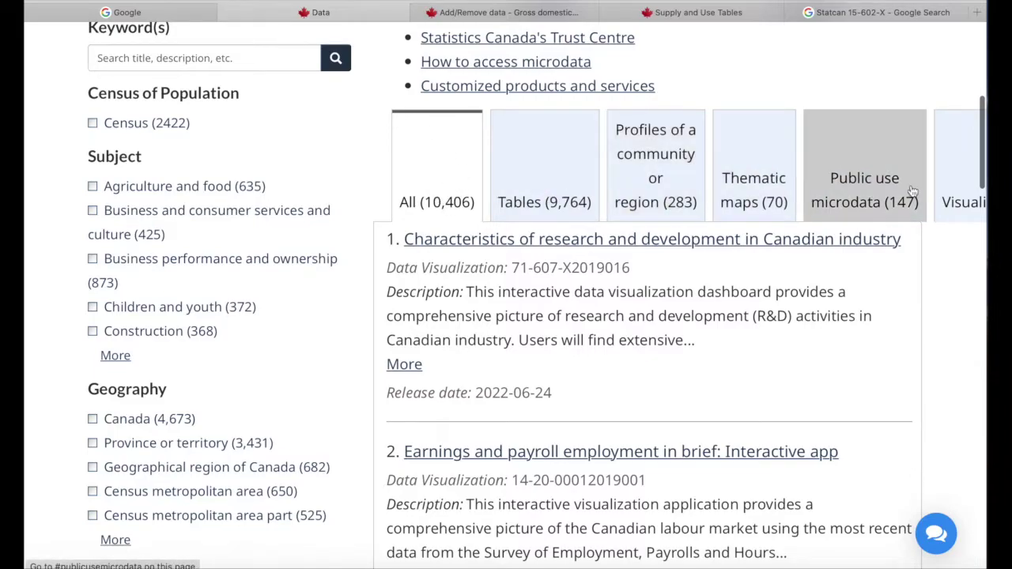
pyautogui.hscroll(2, 912, 190)
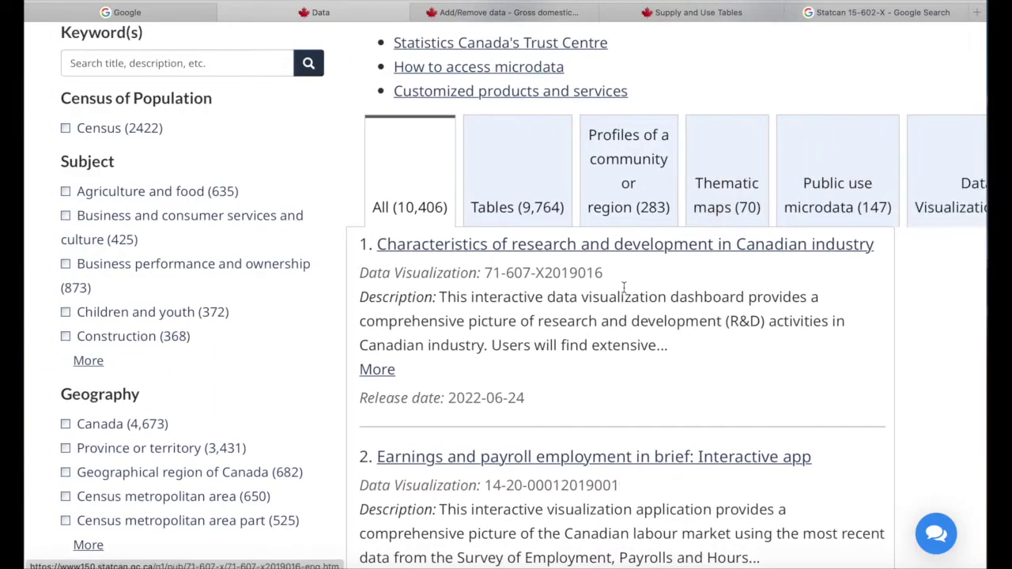
pyautogui.hscroll(-2, 624, 287)
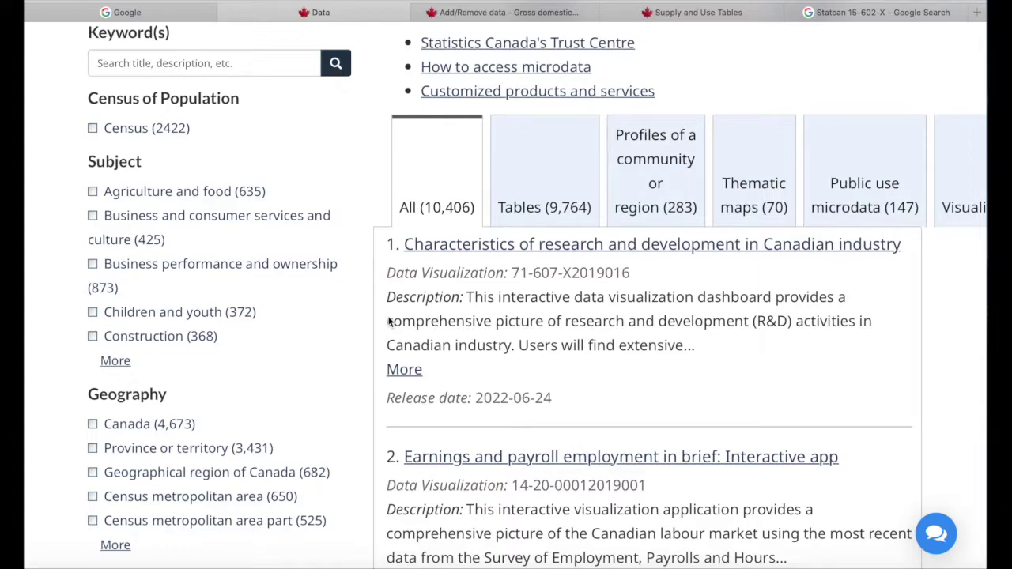
pyautogui.scroll(1, 389, 322)
# Step: Filter the data listings by the keyword GDP, narrowing them to 599 results
pyautogui.click(235, 106)
pyautogui.write('GDP')
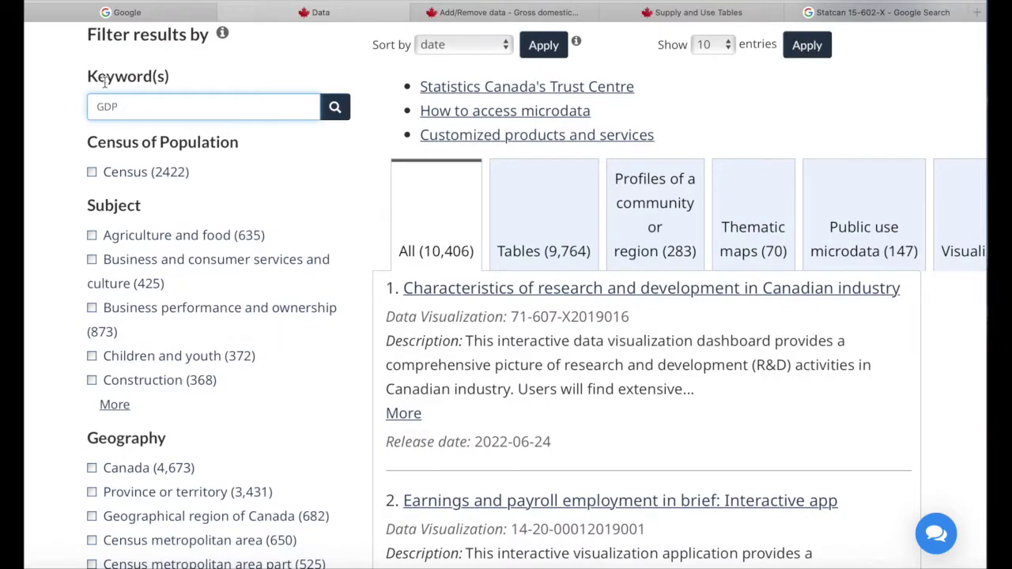
pyautogui.click(335, 108)
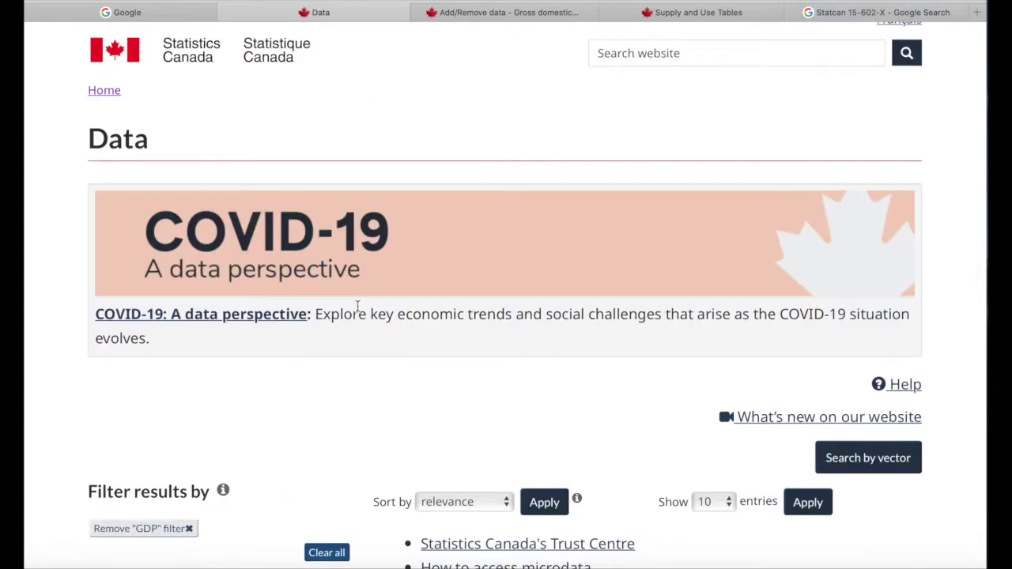
pyautogui.scroll(-4, 357, 306)
pyautogui.scroll(-4, 358, 306)
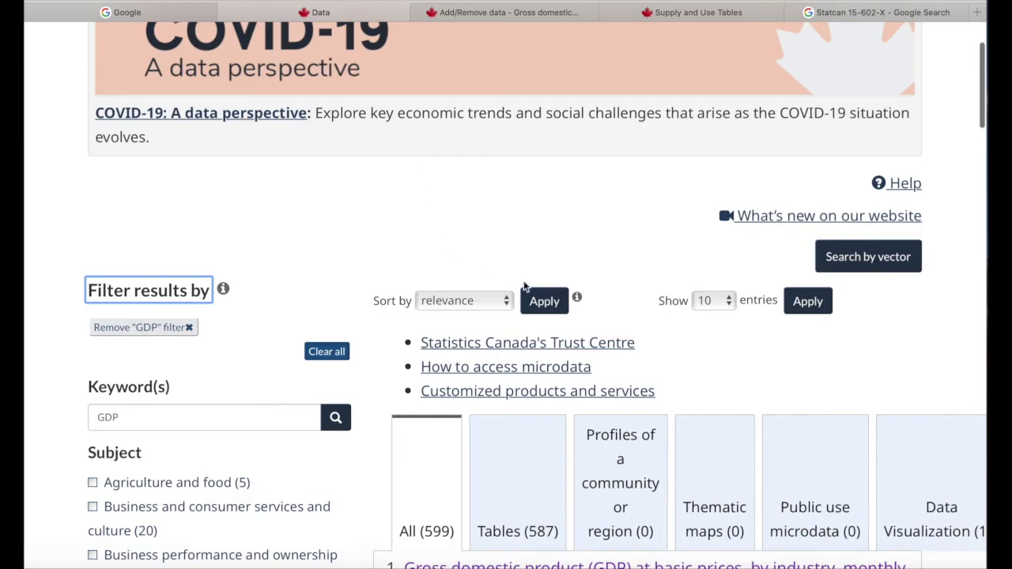
pyautogui.scroll(-5, 429, 326)
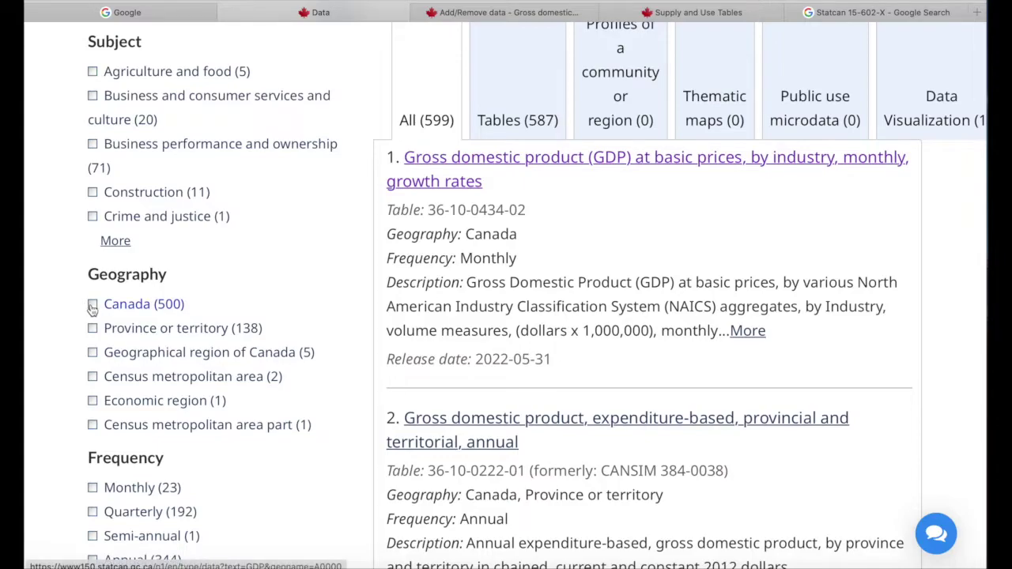
pyautogui.scroll(-5, 101, 424)
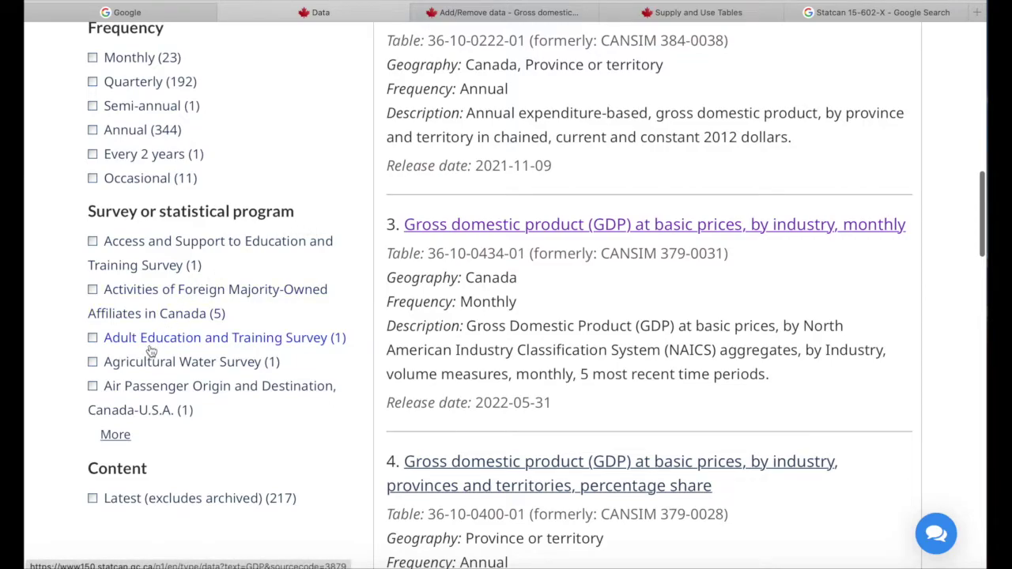
pyautogui.scroll(-2, 199, 415)
pyautogui.scroll(5, 198, 416)
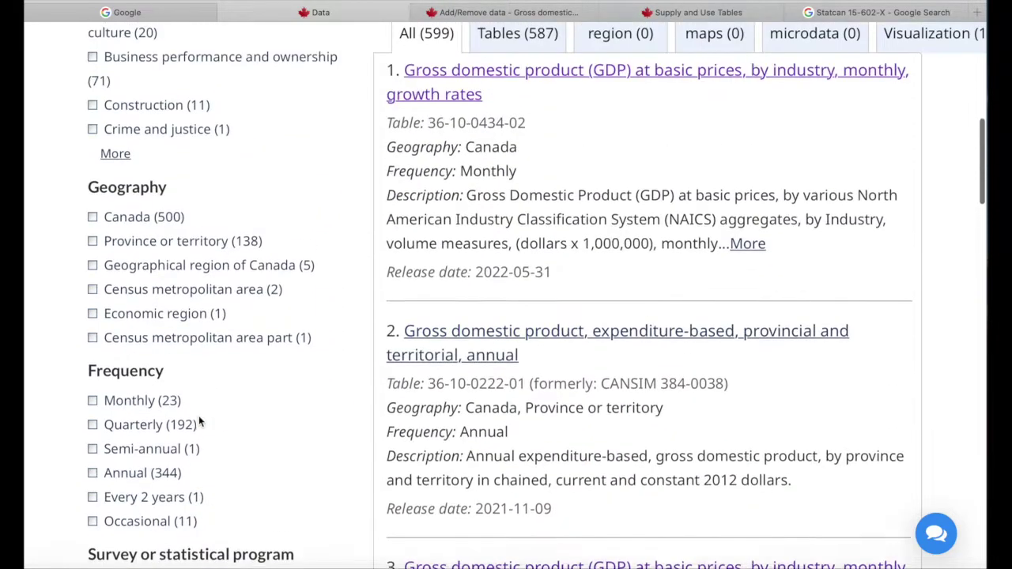
pyautogui.scroll(3, 200, 419)
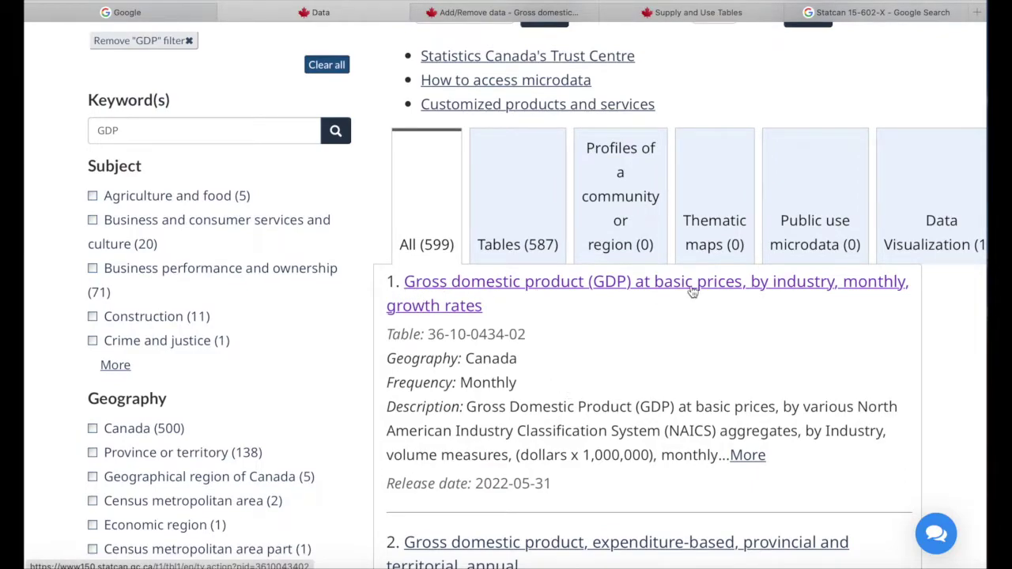
pyautogui.click(443, 309)
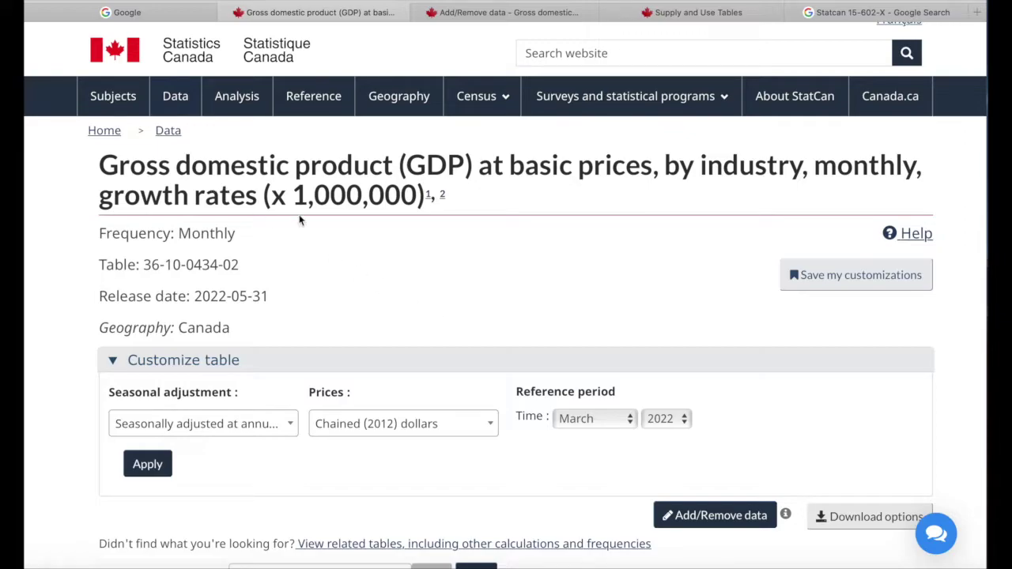
pyautogui.scroll(-5, 420, 313)
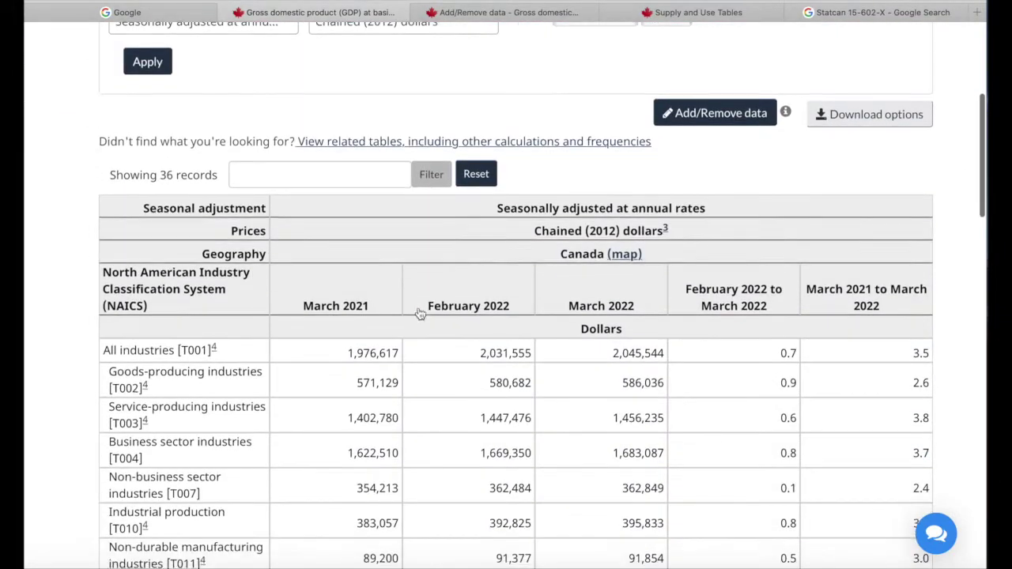
pyautogui.scroll(-2, 419, 313)
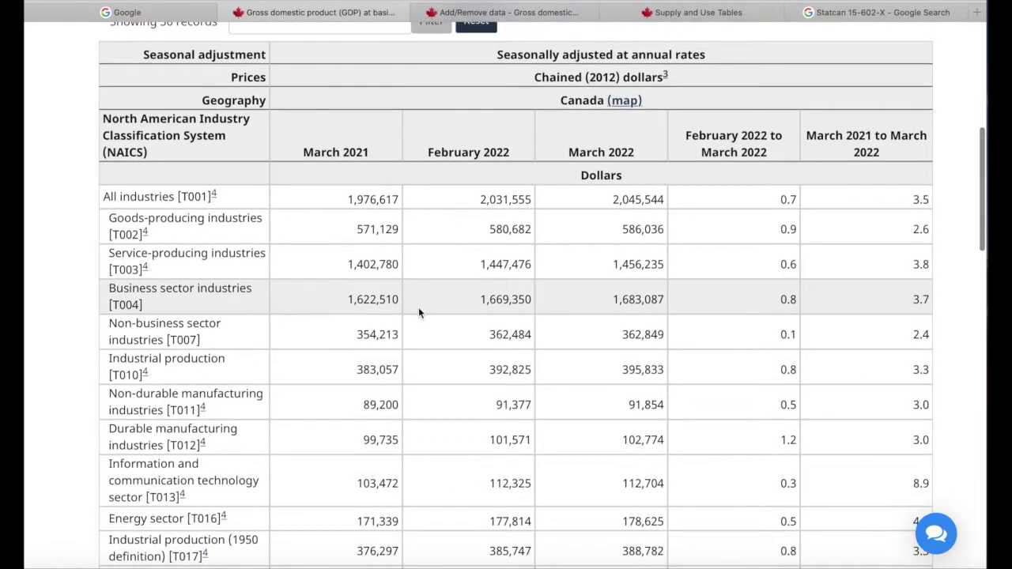
pyautogui.scroll(4, 419, 313)
pyautogui.scroll(3, 419, 313)
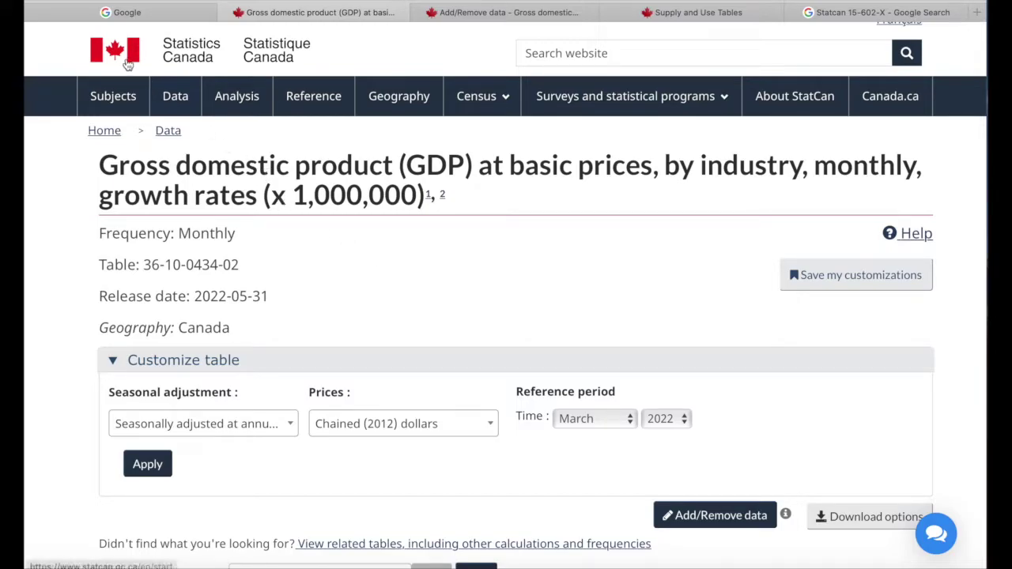
pyautogui.middleClick(175, 101)
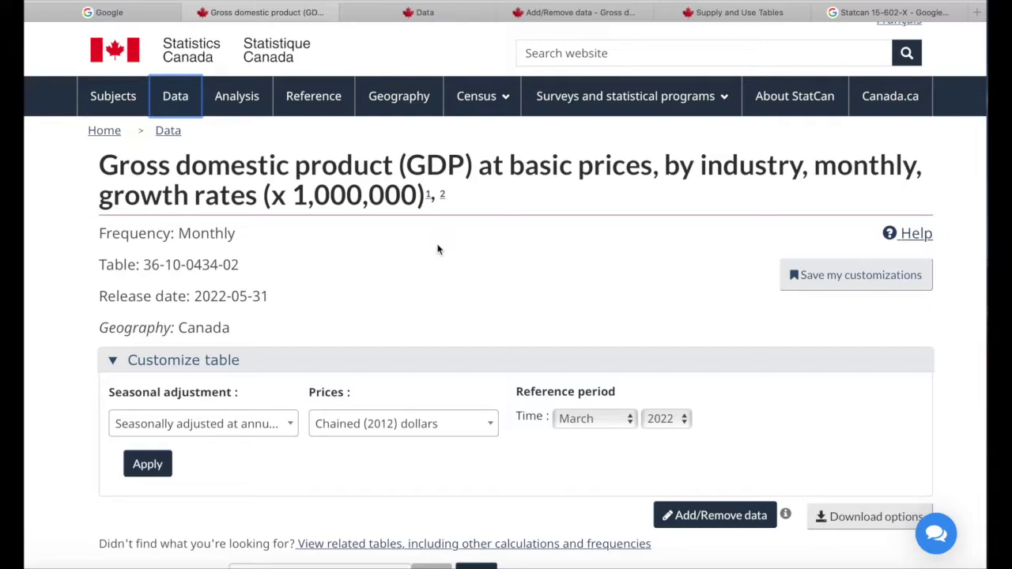
pyautogui.moveTo(240, 266); pyautogui.dragTo(142, 266)
pyautogui.hotkey('ctrl', 'c')
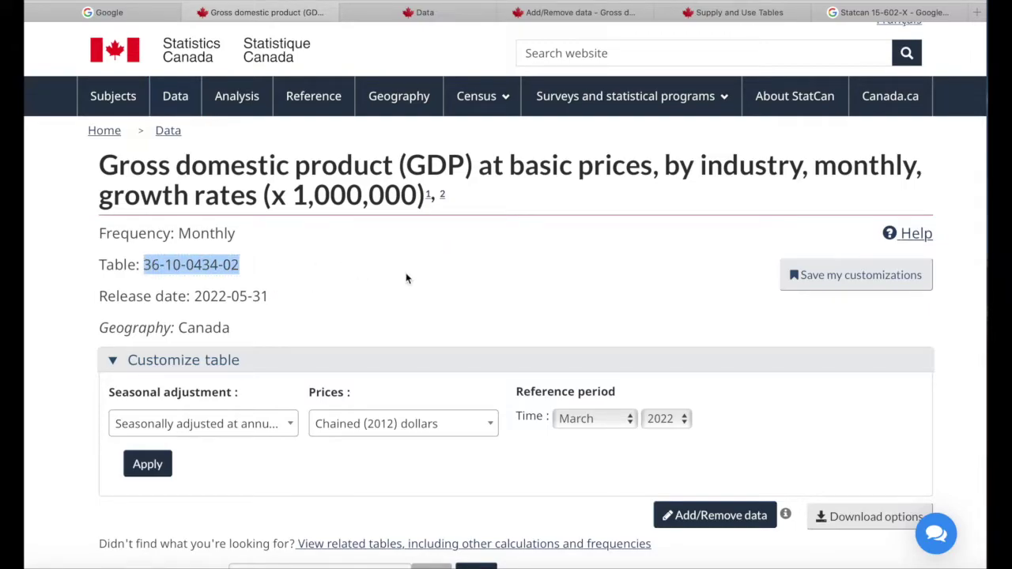
pyautogui.click(421, 16)
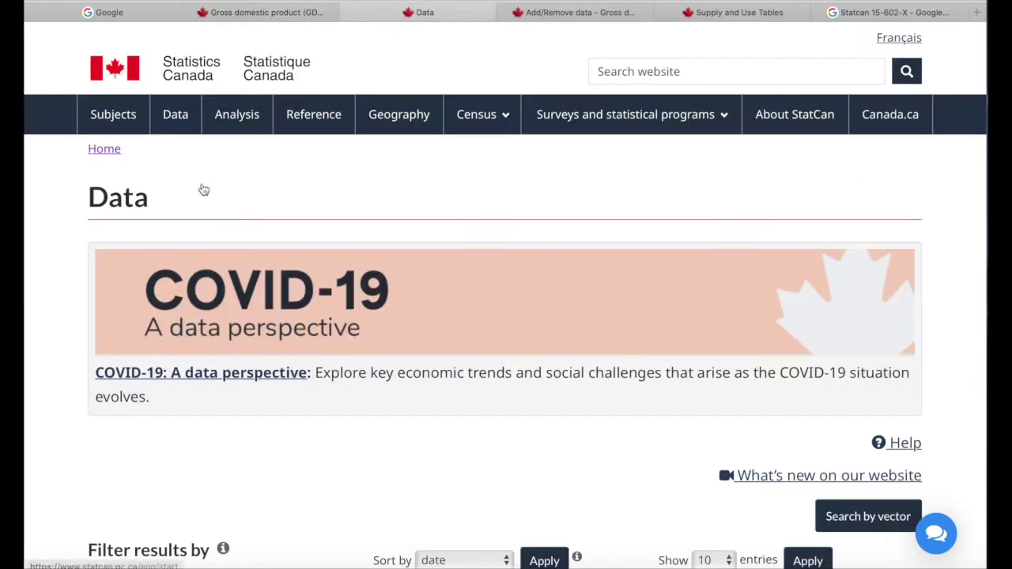
pyautogui.scroll(-5, 174, 317)
pyautogui.click(308, 314)
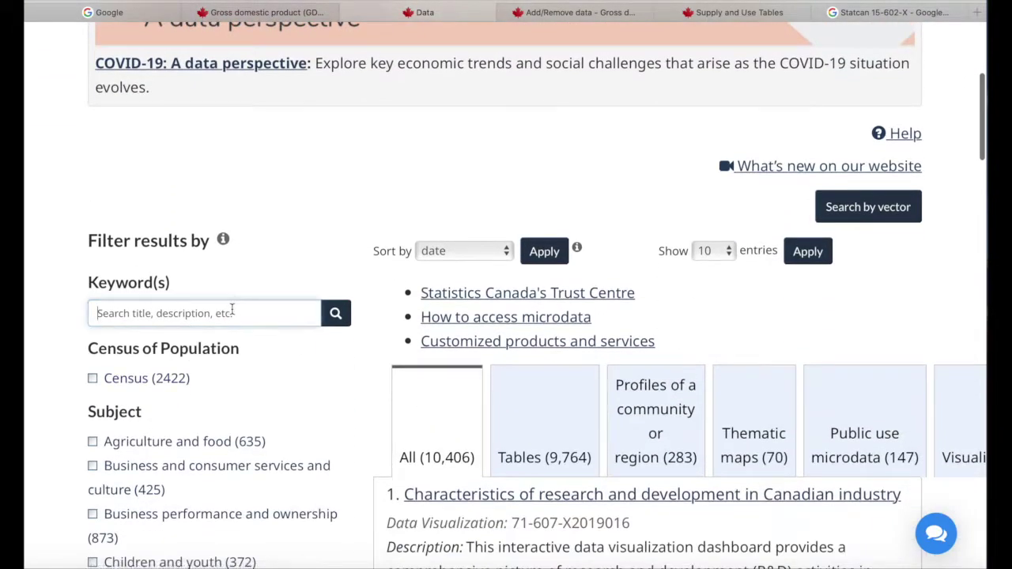
pyautogui.hotkey('ctrl', 'v')
pyautogui.click(332, 314)
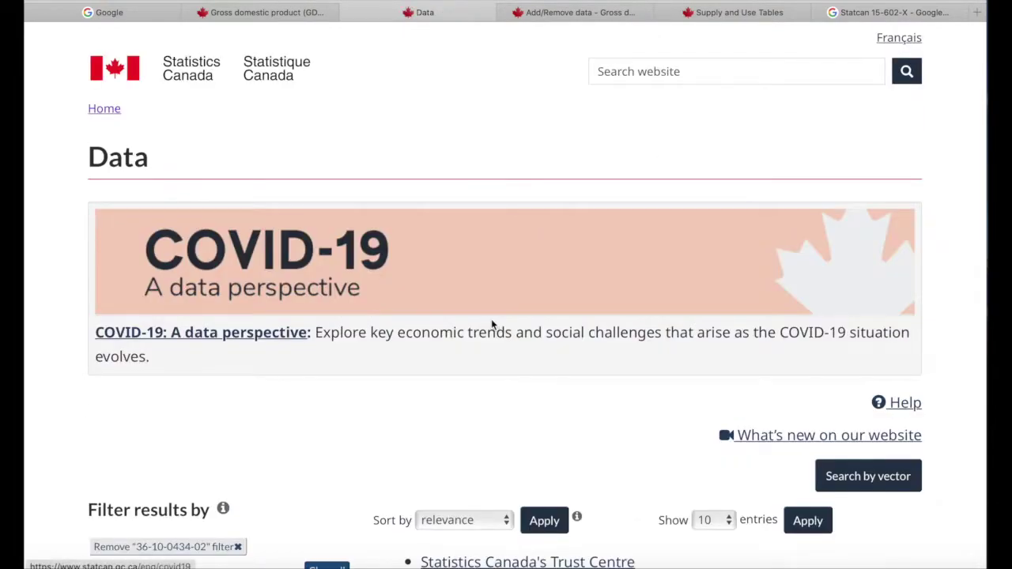
pyautogui.scroll(-5, 492, 319)
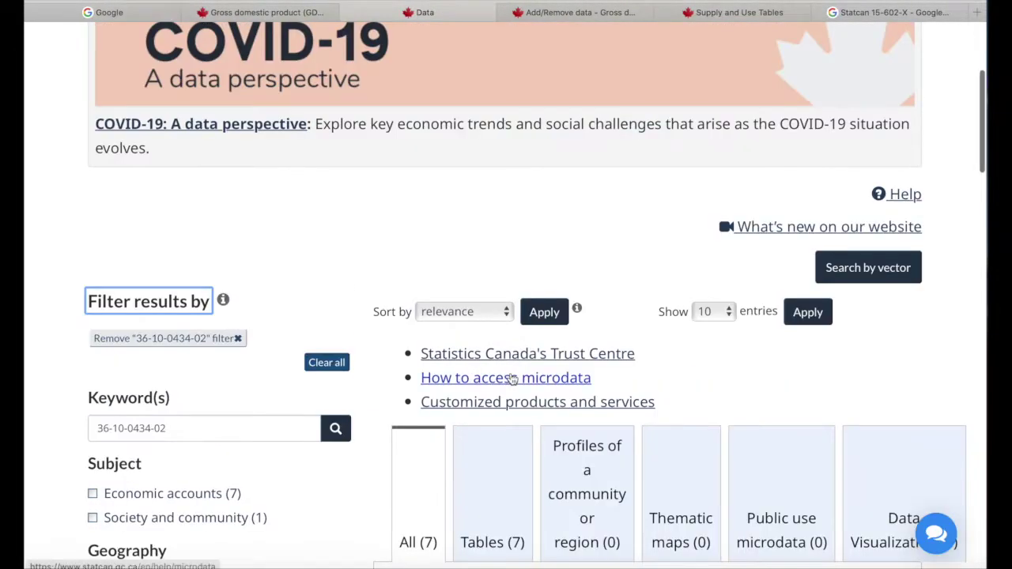
pyautogui.scroll(-5, 515, 385)
pyautogui.scroll(1, 436, 274)
pyautogui.moveTo(428, 277); pyautogui.dragTo(562, 282)
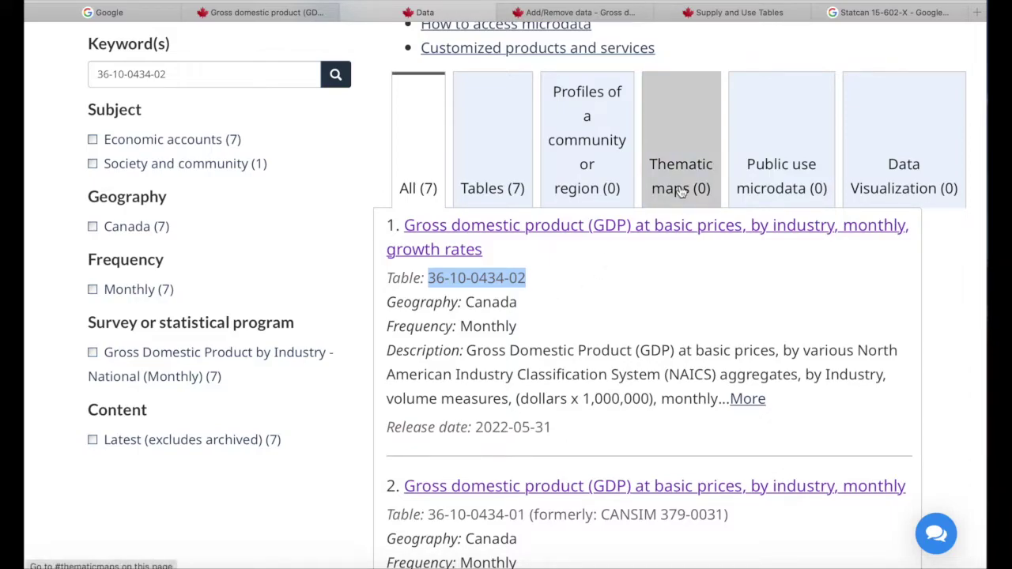
# Step: Select catalogue number 15-602-X on the Supply and Use Tables page, then go to its Google results
pyautogui.click(764, 13)
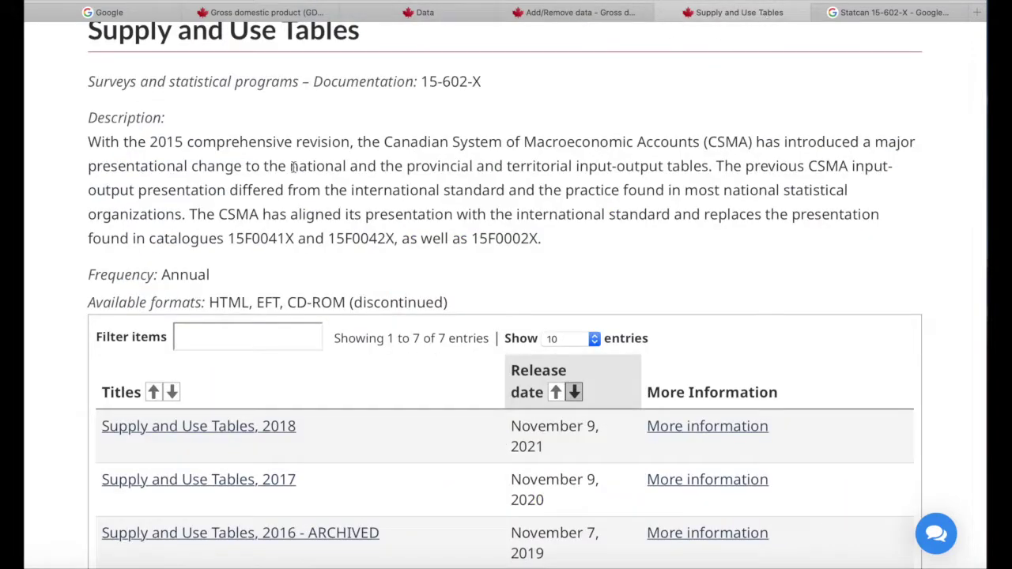
pyautogui.scroll(2, 280, 169)
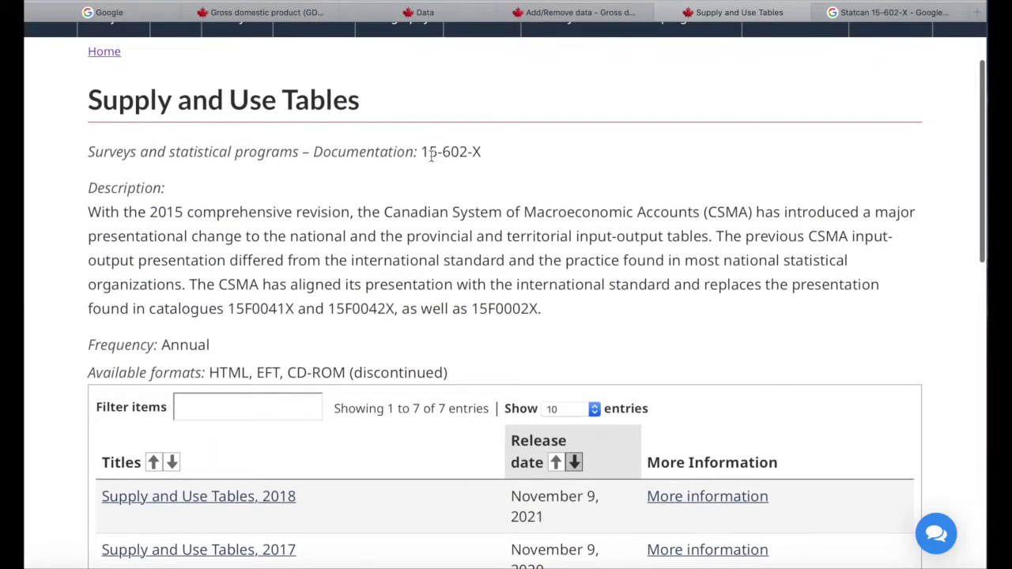
pyautogui.moveTo(427, 154); pyautogui.dragTo(509, 155)
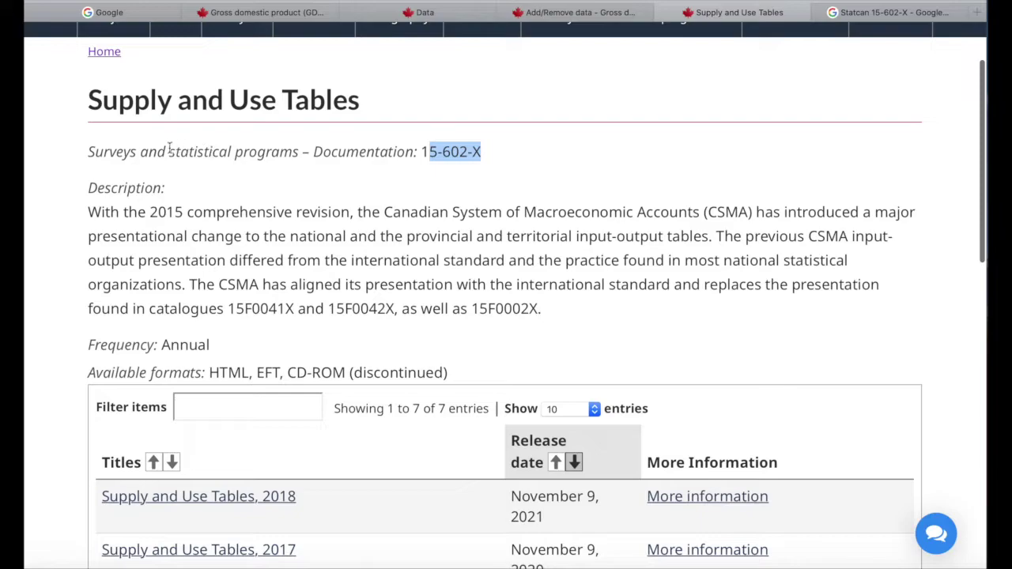
pyautogui.moveTo(418, 151); pyautogui.dragTo(495, 151)
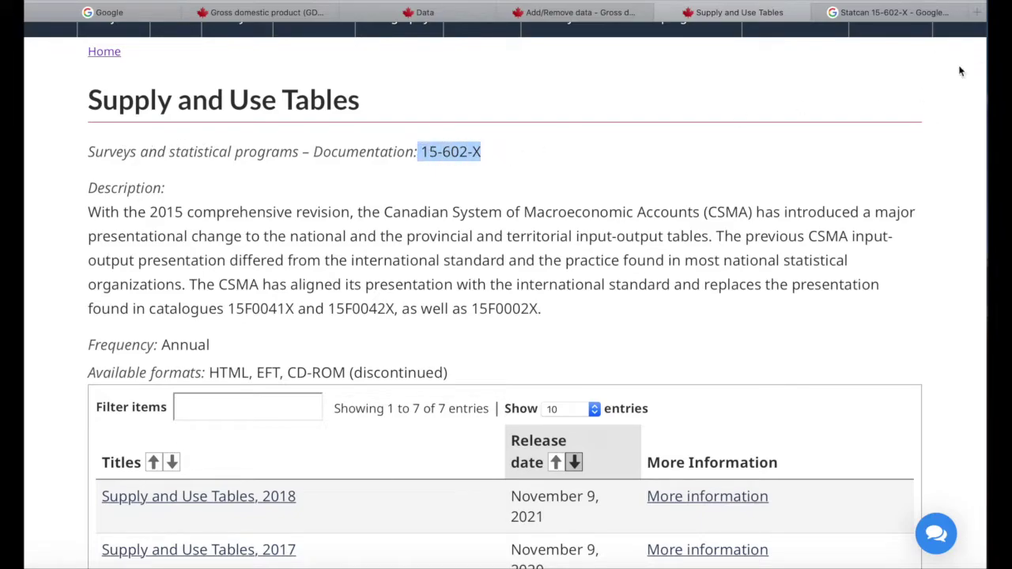
pyautogui.click(890, 12)
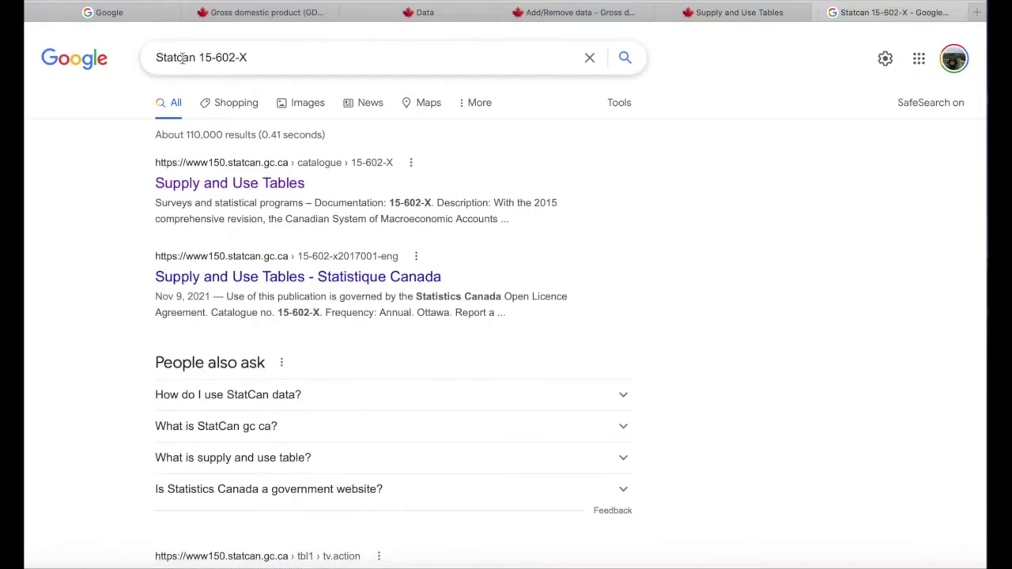
# Step: Review the Google results for Statcan 15-602-X and return to the Supply and Use Tables page
pyautogui.moveTo(201, 57); pyautogui.dragTo(286, 59)
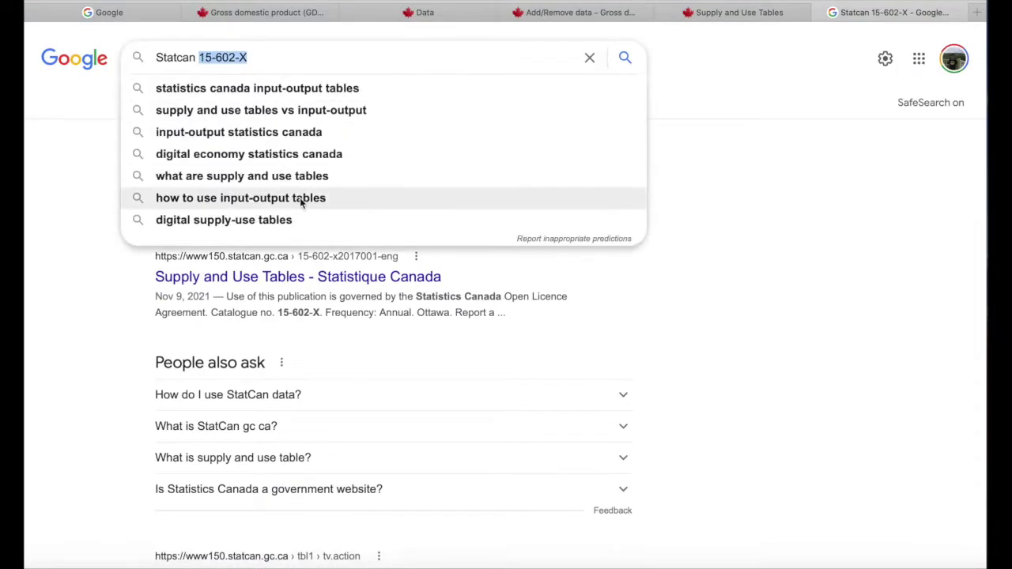
pyautogui.click(758, 231)
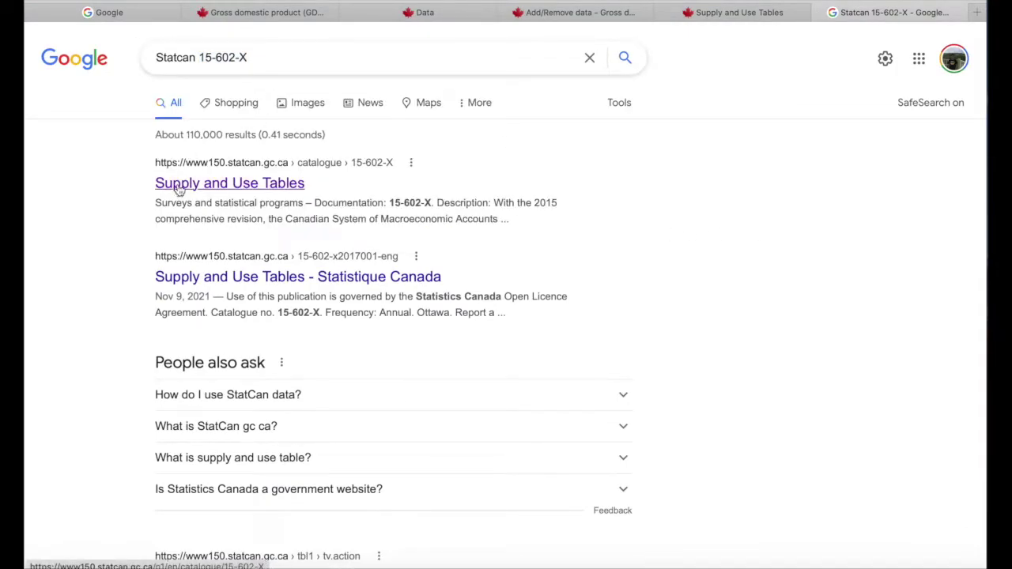
pyautogui.click(751, 14)
# Step: Open the 'Supply and Use Tables, 2018' release and browse its CSV and XLSX data tables
pyautogui.scroll(-3, 475, 345)
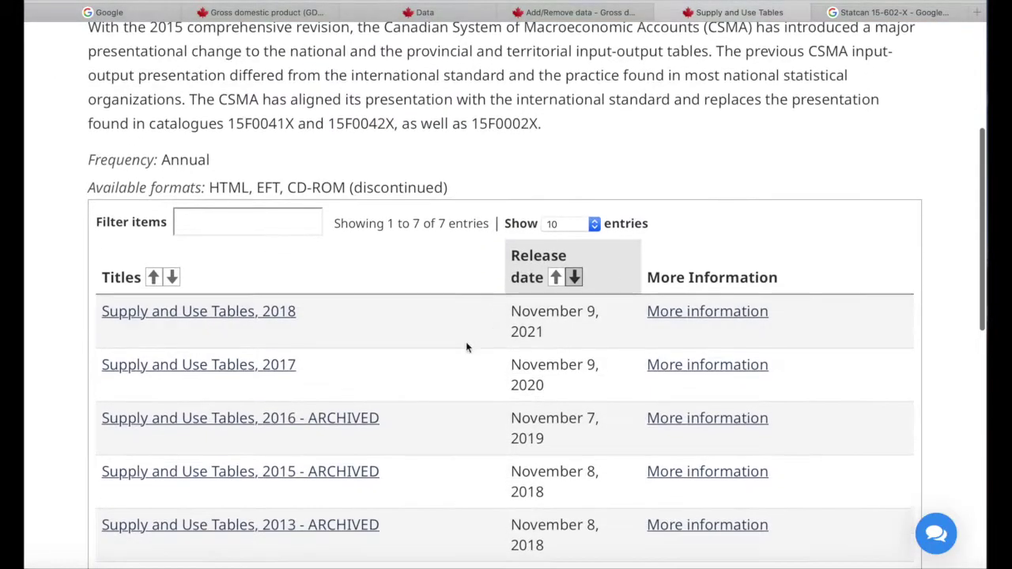
pyautogui.click(198, 311)
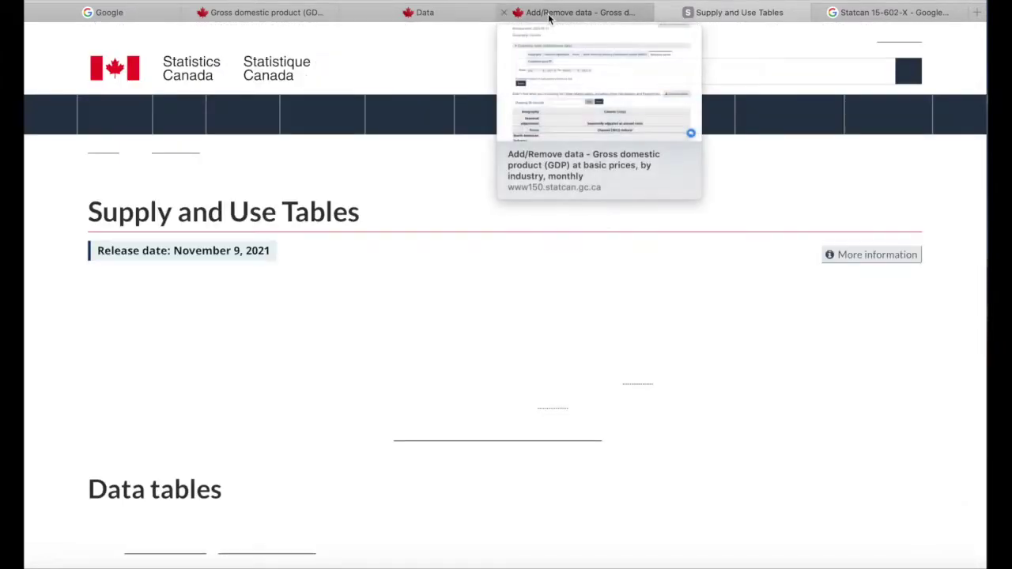
pyautogui.scroll(-6, 431, 277)
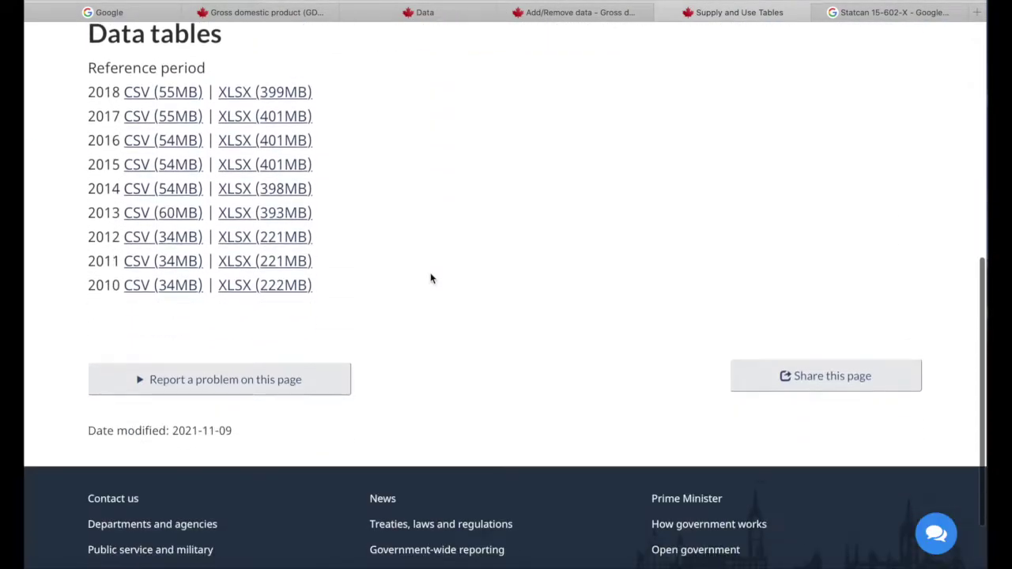
pyautogui.scroll(6, 431, 277)
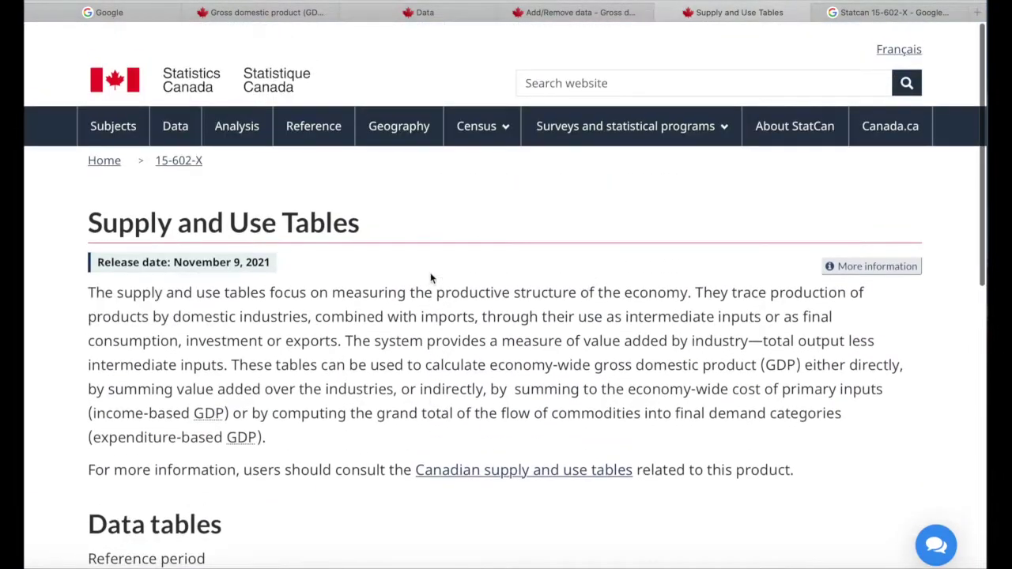
pyautogui.click(441, 16)
pyautogui.scroll(1, 309, 206)
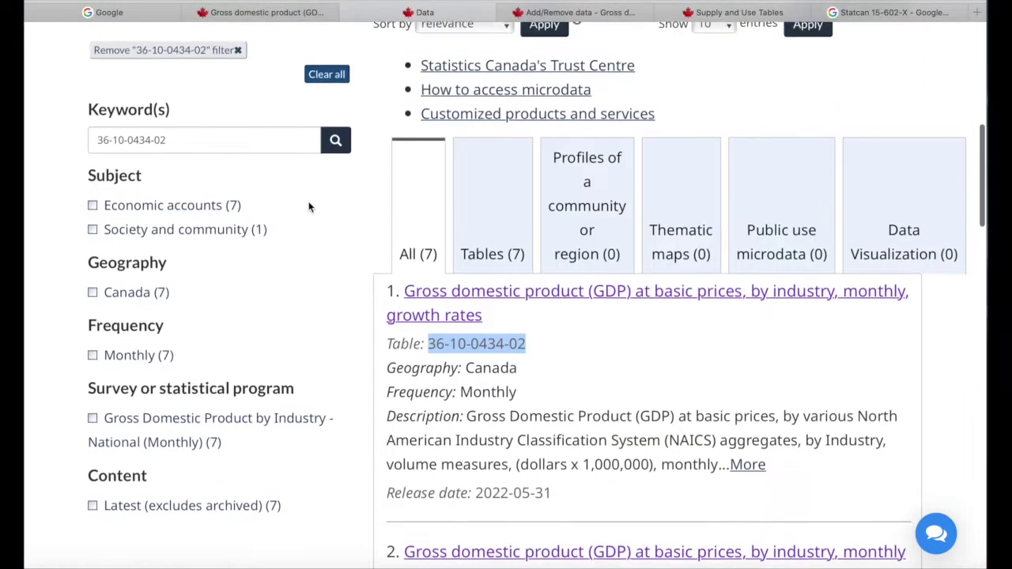
pyautogui.moveTo(252, 190); pyautogui.dragTo(83, 141)
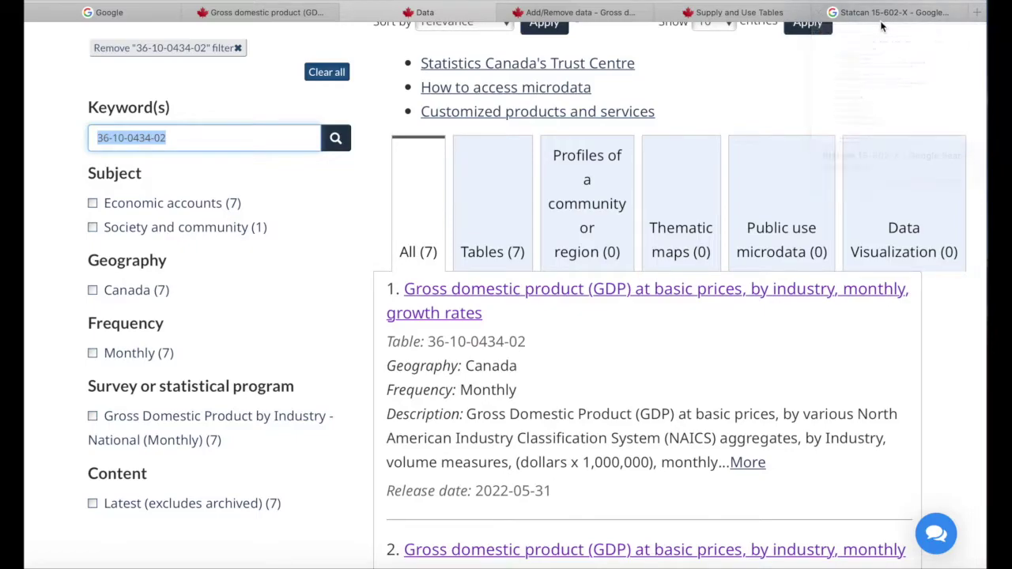
pyautogui.click(261, 12)
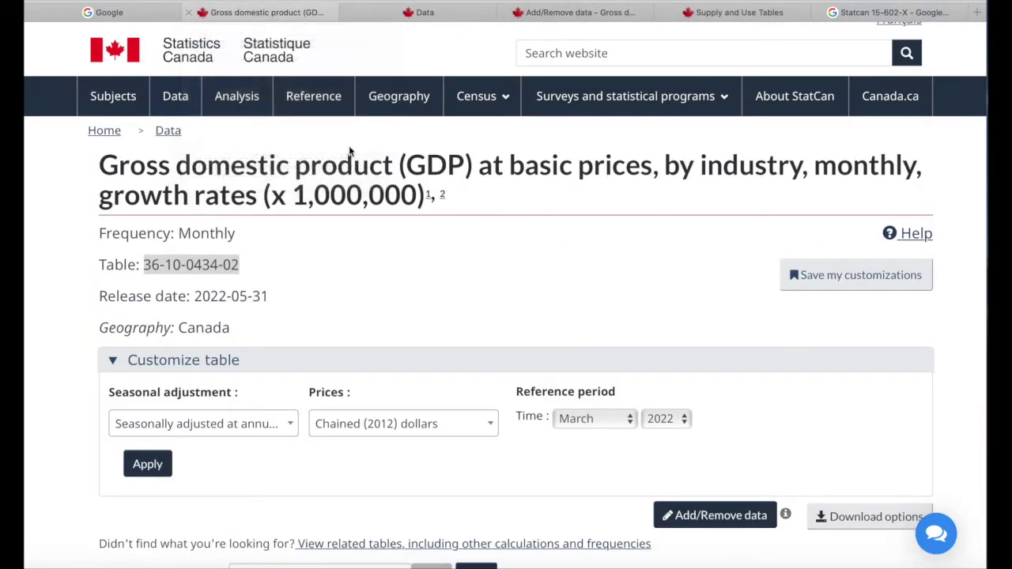
pyautogui.moveTo(156, 167); pyautogui.dragTo(416, 171)
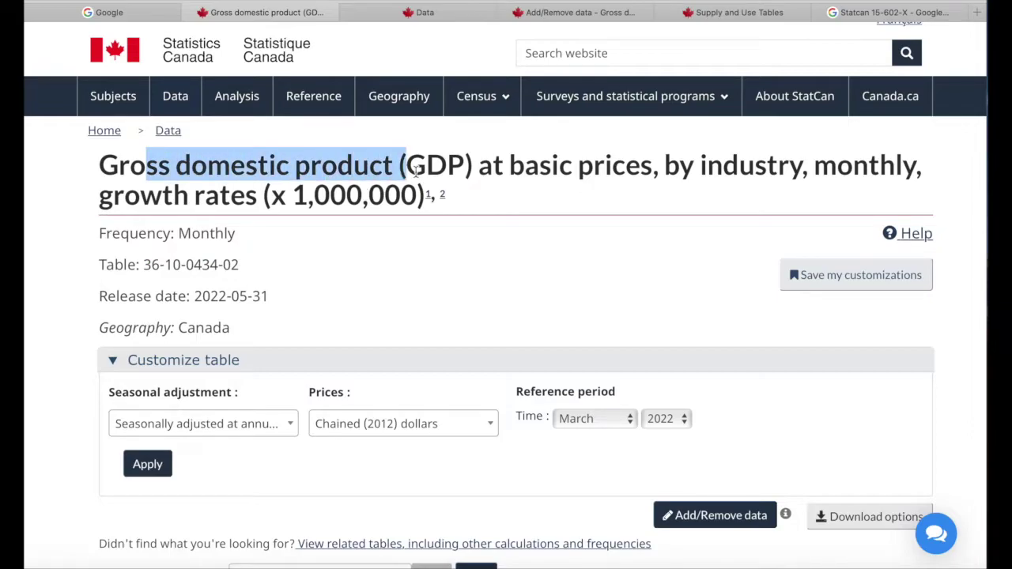
pyautogui.scroll(-2, 685, 332)
# Step: In Add/Remove data, add Trading-day adjusted and 2012 constant prices, reaching 144 data points
pyautogui.click(670, 367)
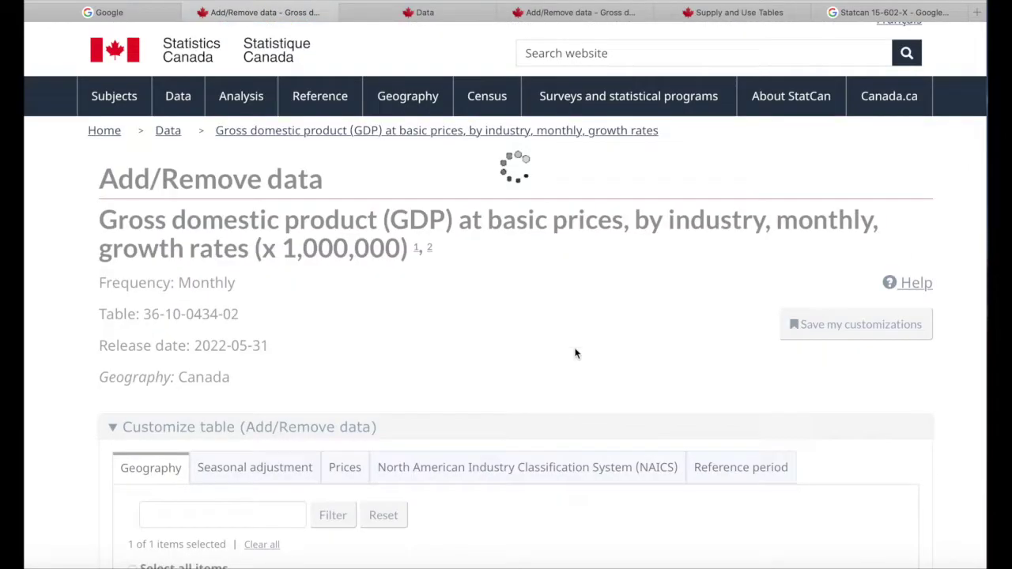
pyautogui.scroll(-5, 575, 353)
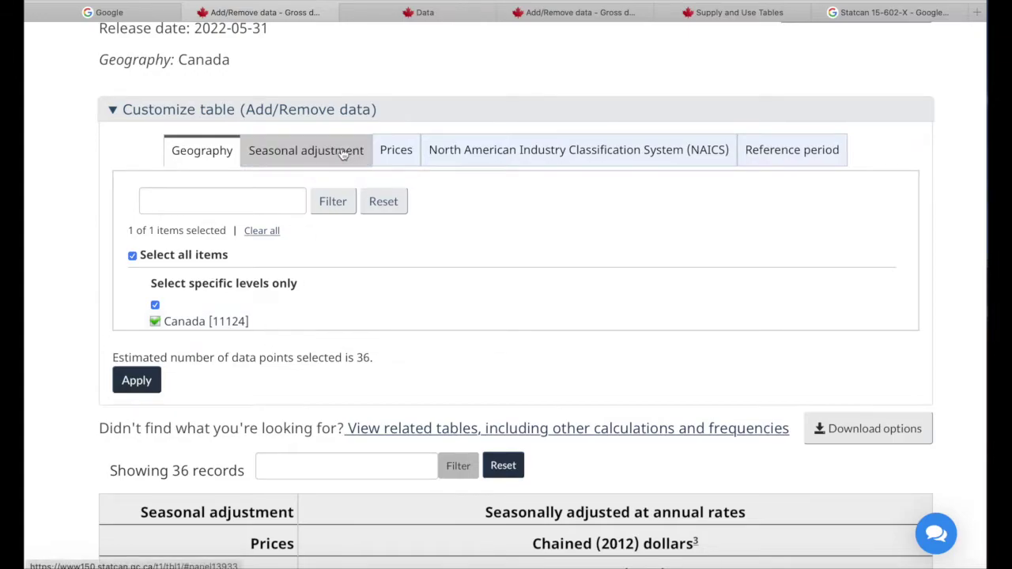
pyautogui.click(306, 150)
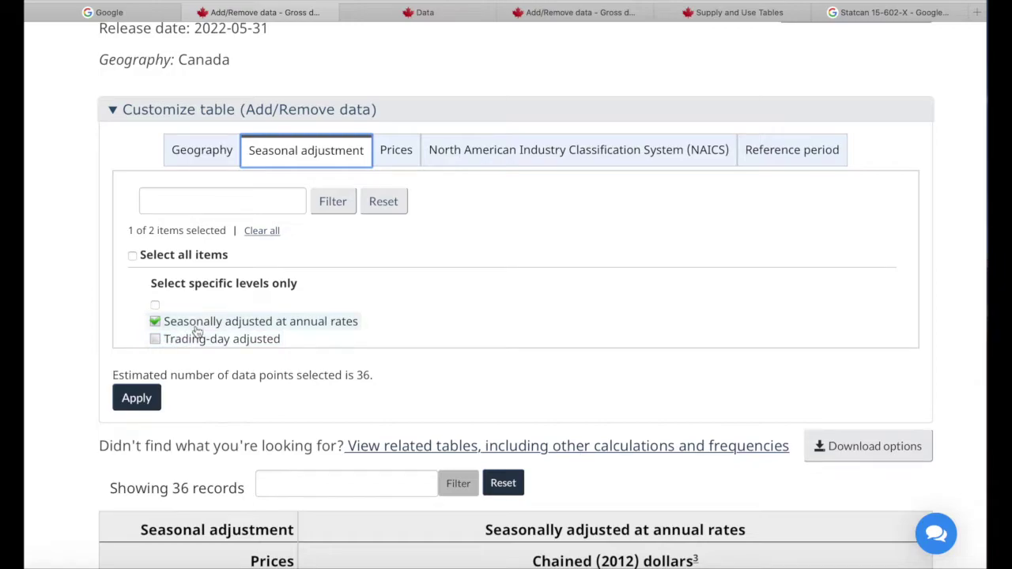
pyautogui.click(156, 339)
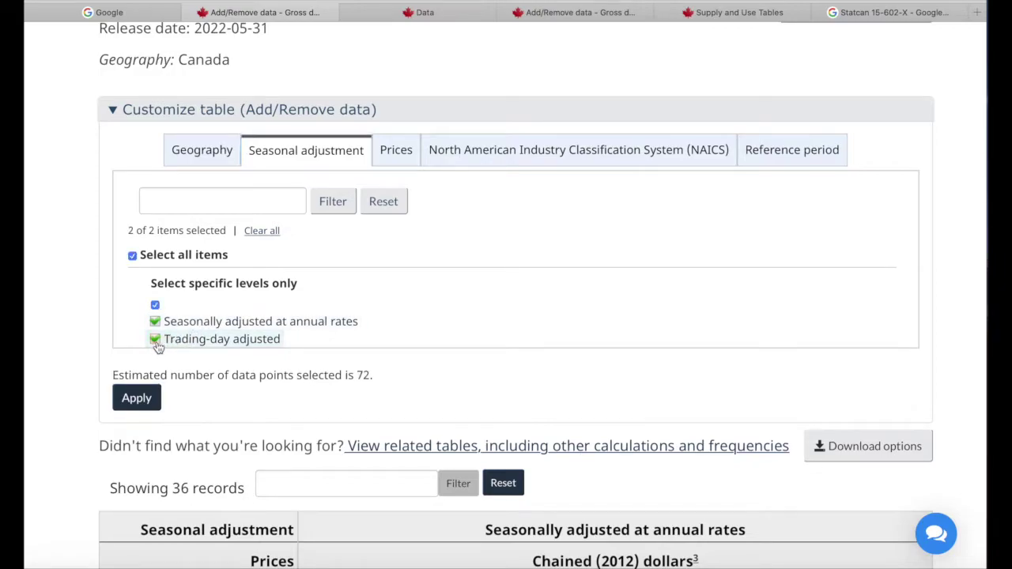
pyautogui.click(408, 156)
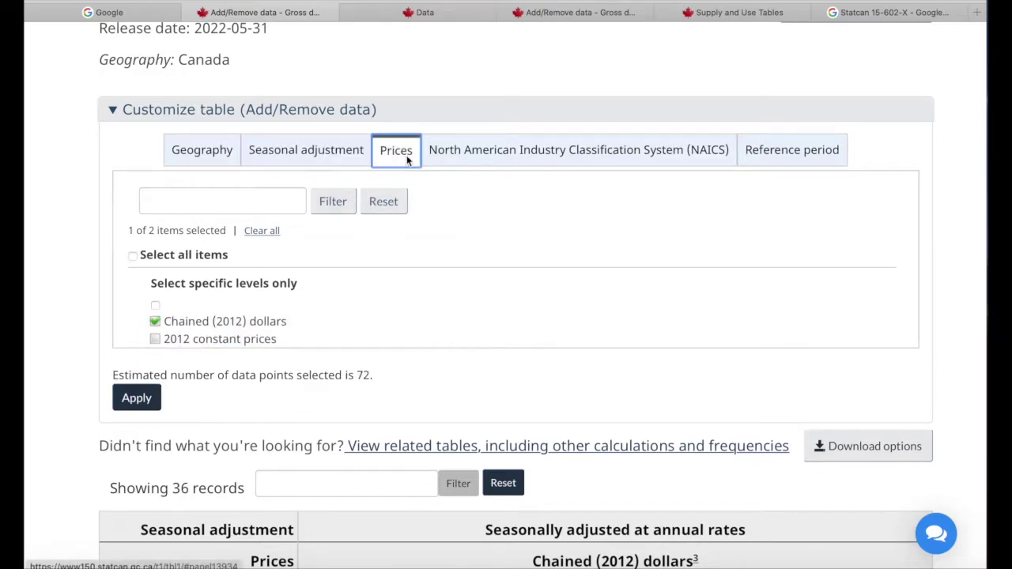
pyautogui.click(191, 341)
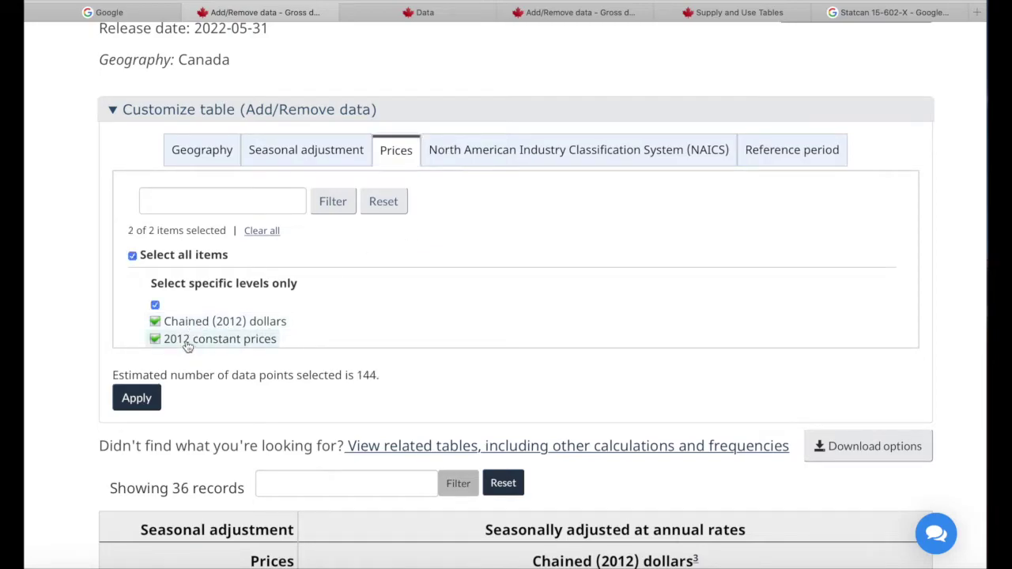
pyautogui.click(501, 152)
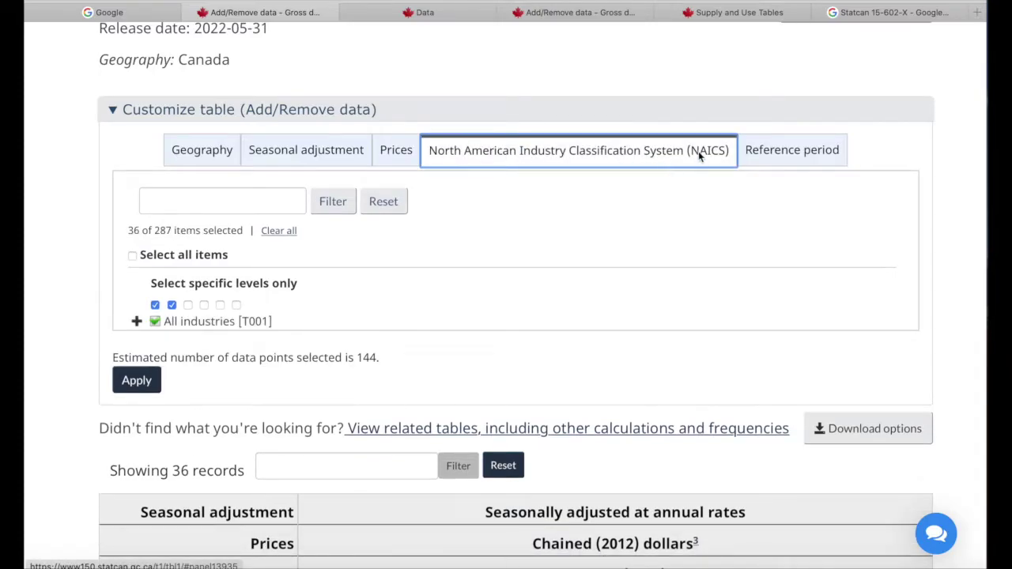
# Step: Expand All industries in NAICS and drill into Agriculture's Crop and animal production
pyautogui.click(136, 321)
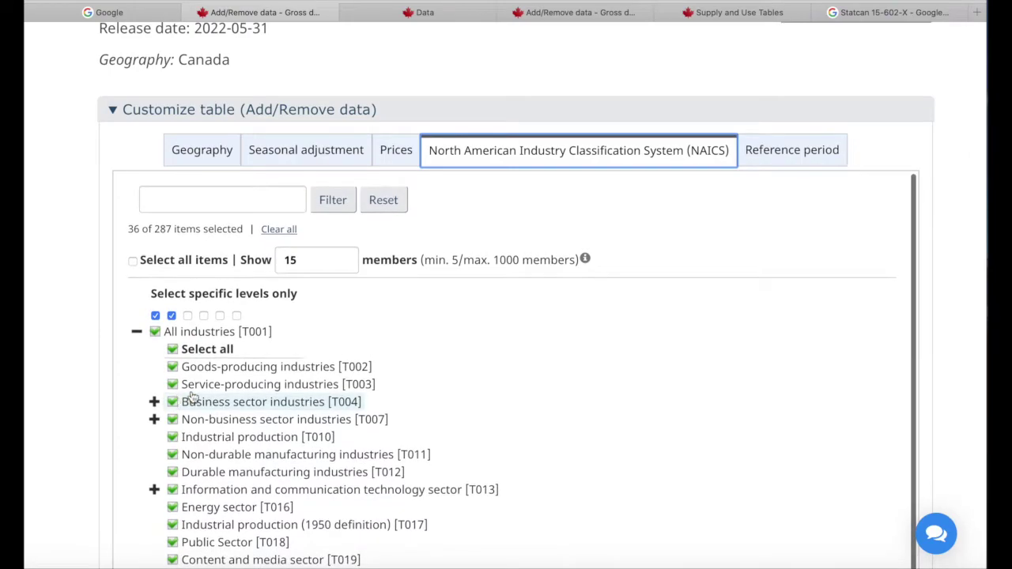
pyautogui.scroll(-2, 625, 379)
pyautogui.scroll(-2, 625, 379)
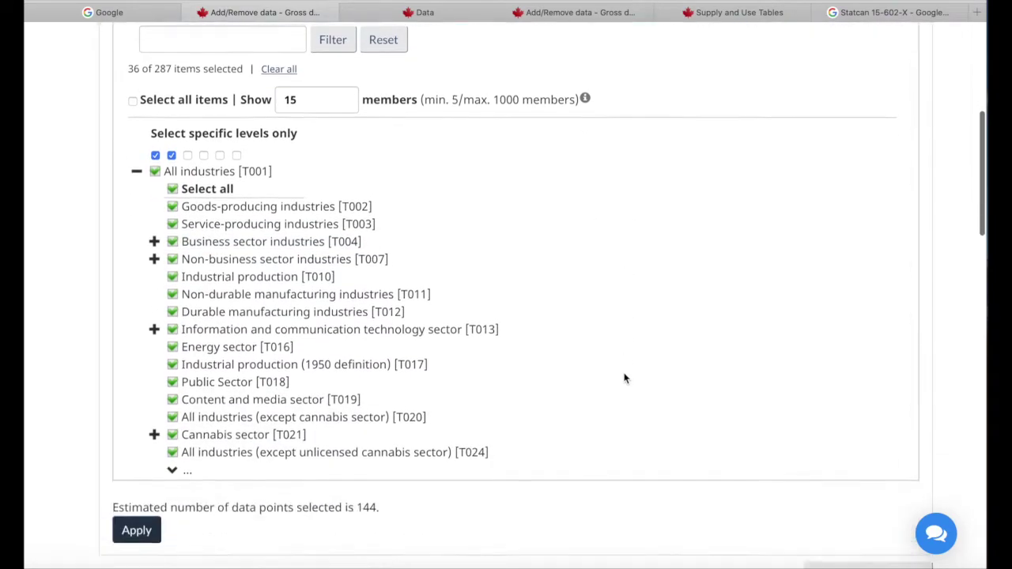
pyautogui.click(171, 469)
pyautogui.click(170, 481)
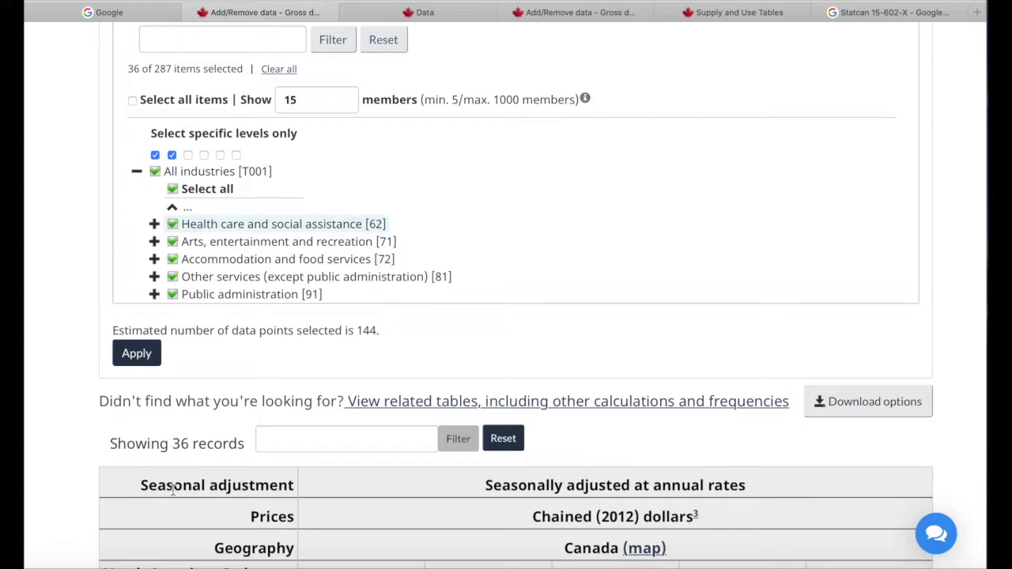
pyautogui.click(172, 208)
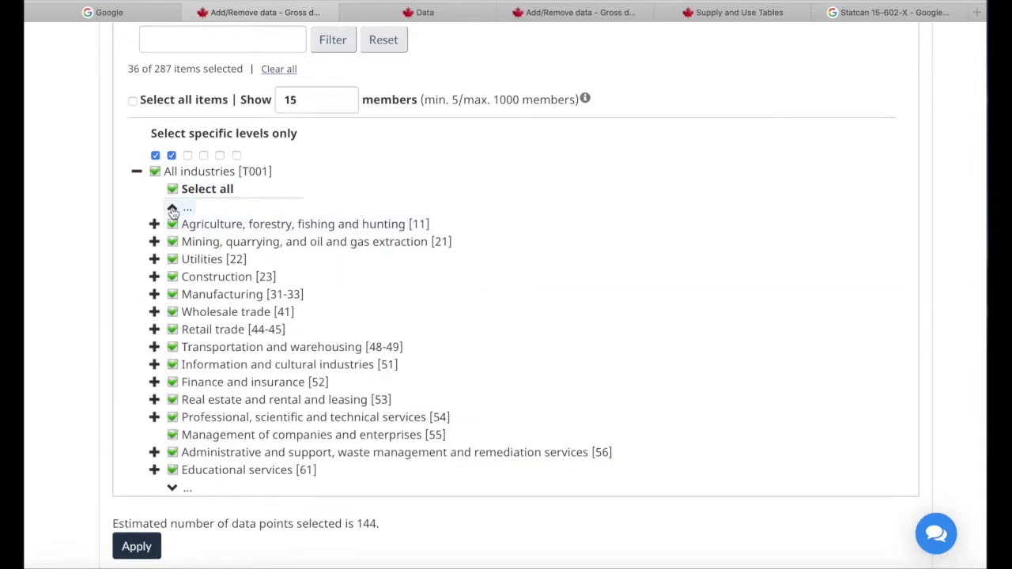
pyautogui.click(154, 224)
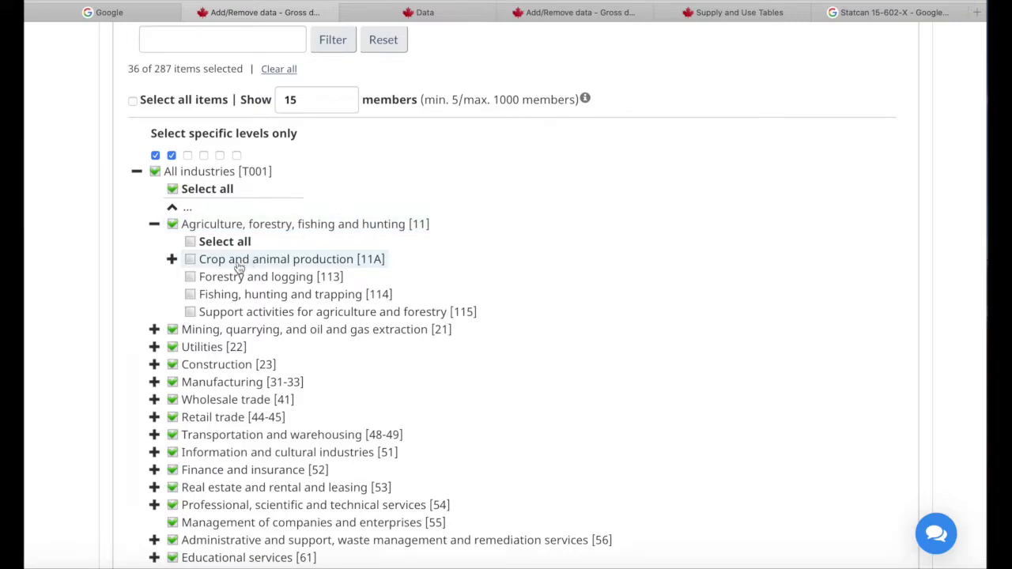
pyautogui.click(171, 260)
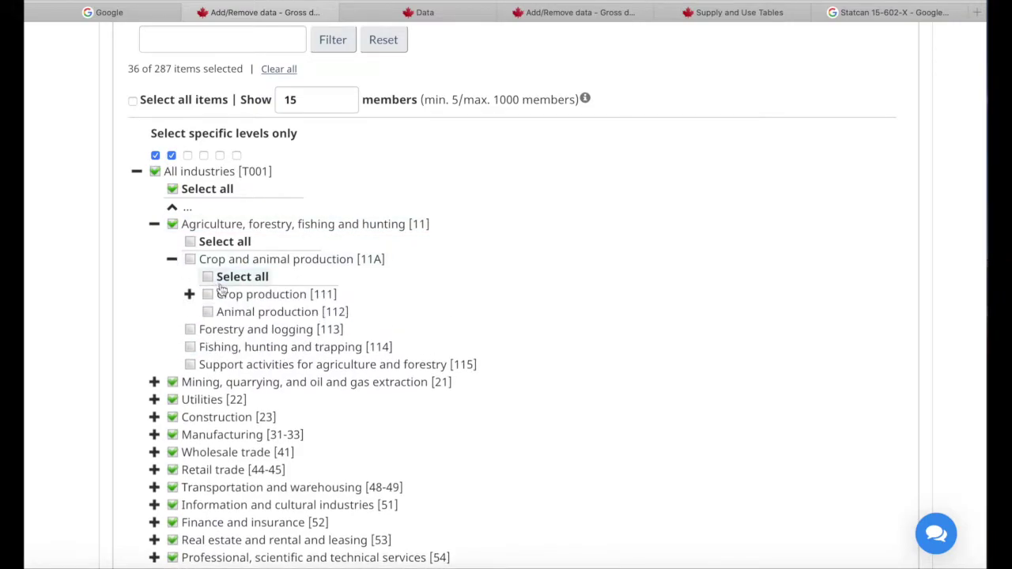
# Step: Toggle the industry level selectors until every industry is cleared from the selection
pyautogui.click(188, 156)
pyautogui.click(205, 156)
pyautogui.click(221, 156)
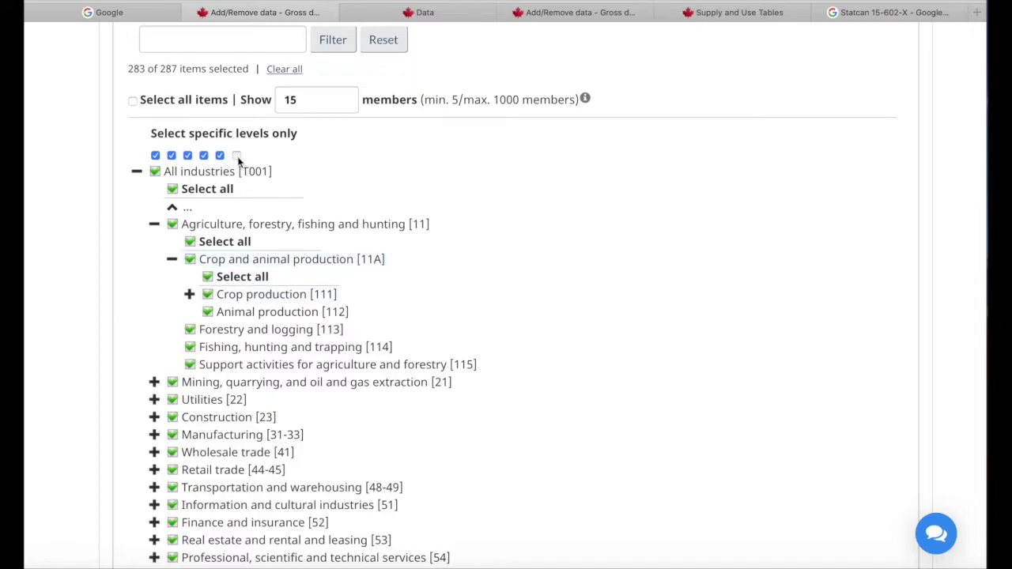
pyautogui.click(155, 156)
pyautogui.click(172, 156)
pyautogui.click(187, 156)
pyautogui.click(204, 156)
pyautogui.click(219, 156)
pyautogui.click(237, 156)
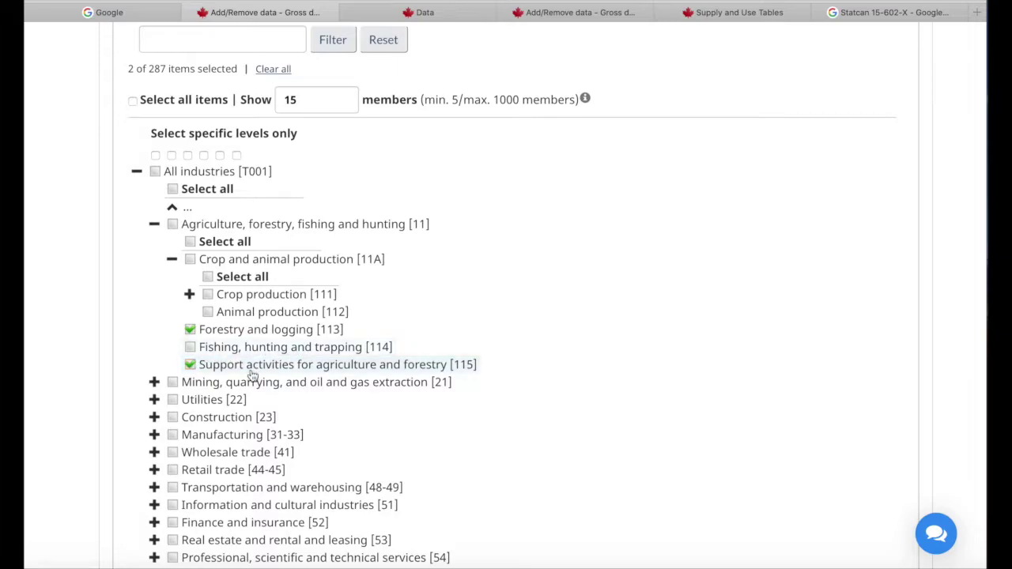
# Step: Under Manufacturing > Wood product manufacturing, add Sawmills, Veneer/plywood and Other wood product manufacturing
pyautogui.scroll(-1, 308, 372)
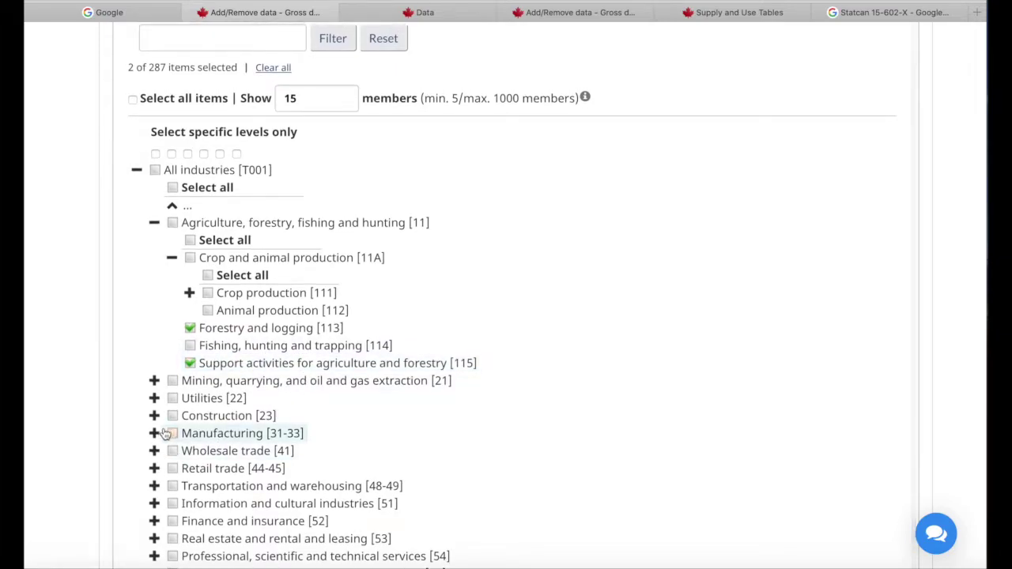
pyautogui.click(154, 433)
pyautogui.scroll(-2, 264, 412)
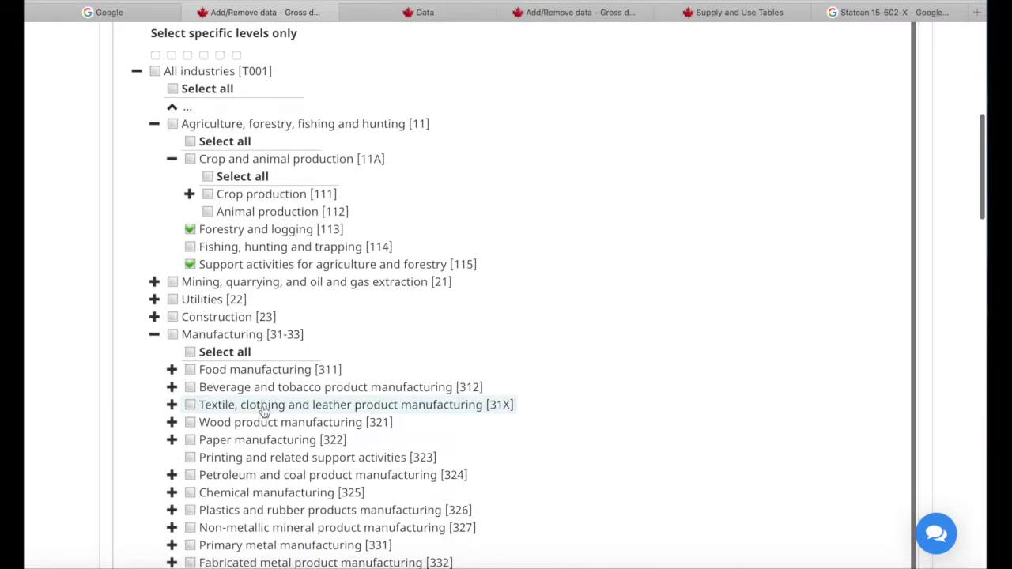
pyautogui.click(171, 425)
pyautogui.click(208, 458)
pyautogui.click(208, 476)
pyautogui.click(208, 492)
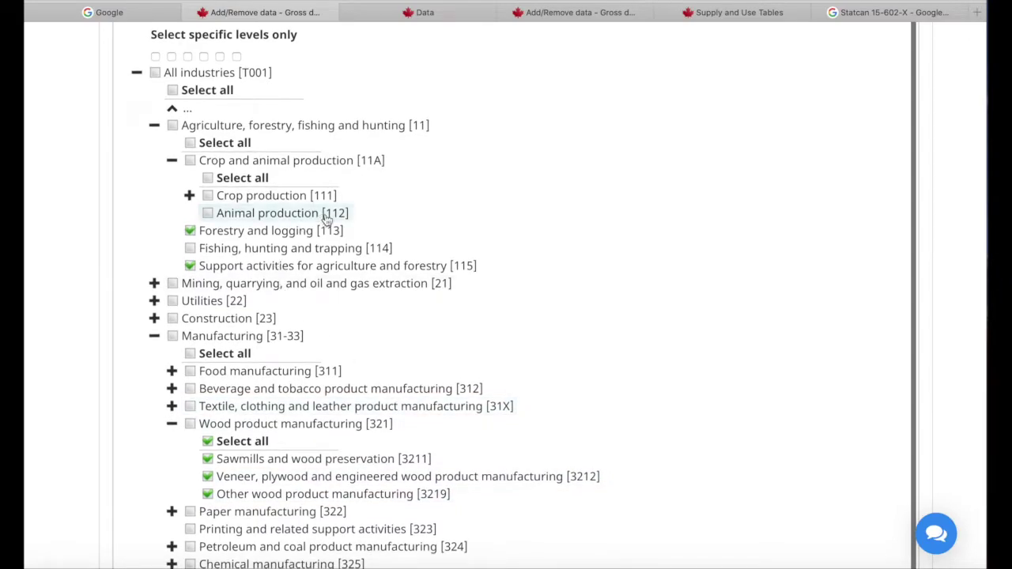
pyautogui.scroll(3, 52, 269)
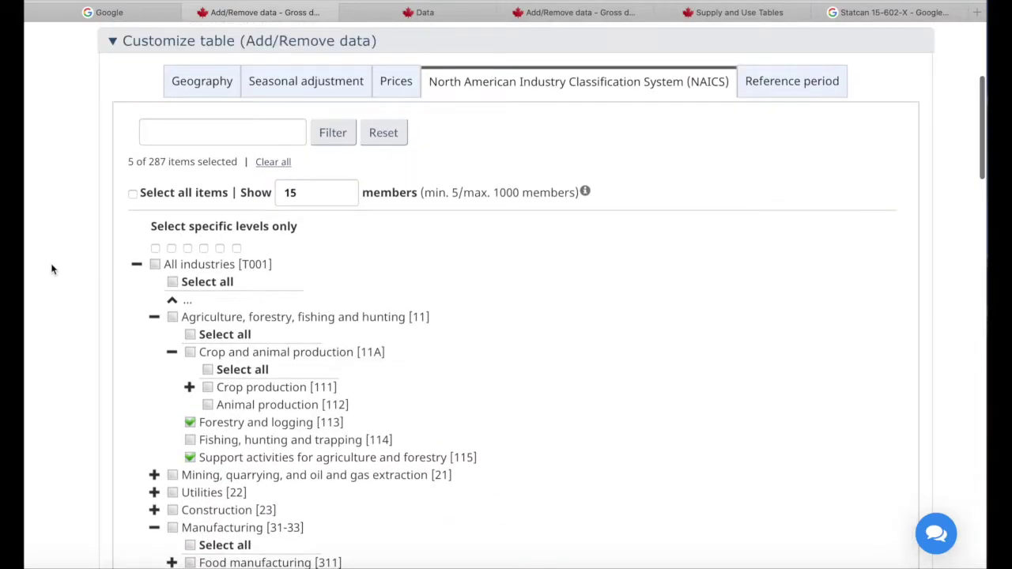
pyautogui.scroll(3, 51, 269)
# Step: Set the reference period start month to May 2022
pyautogui.click(768, 205)
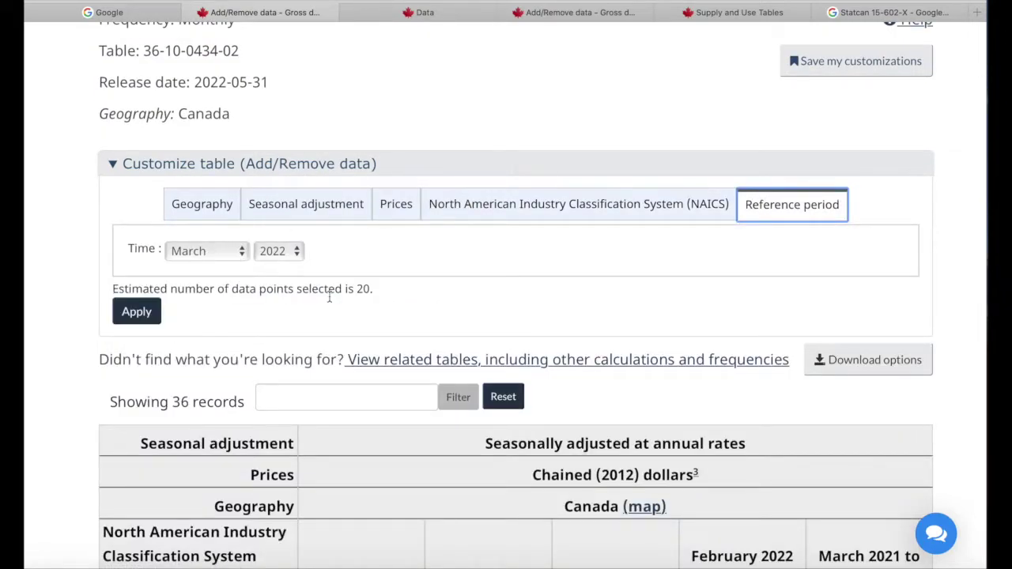
pyautogui.scroll(4, 330, 297)
pyautogui.moveTo(99, 249); pyautogui.dragTo(273, 249)
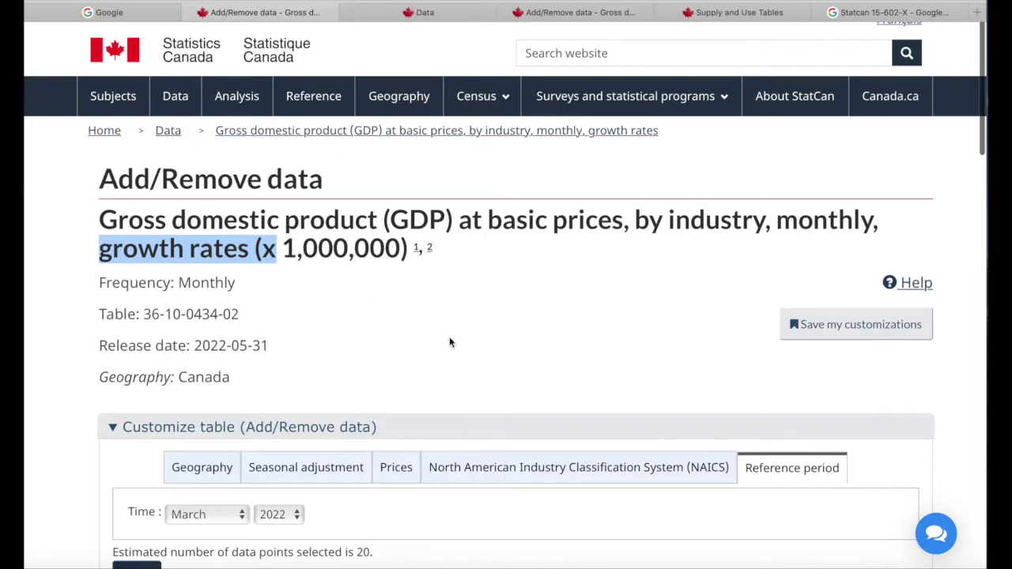
pyautogui.scroll(-4, 447, 342)
pyautogui.click(227, 343)
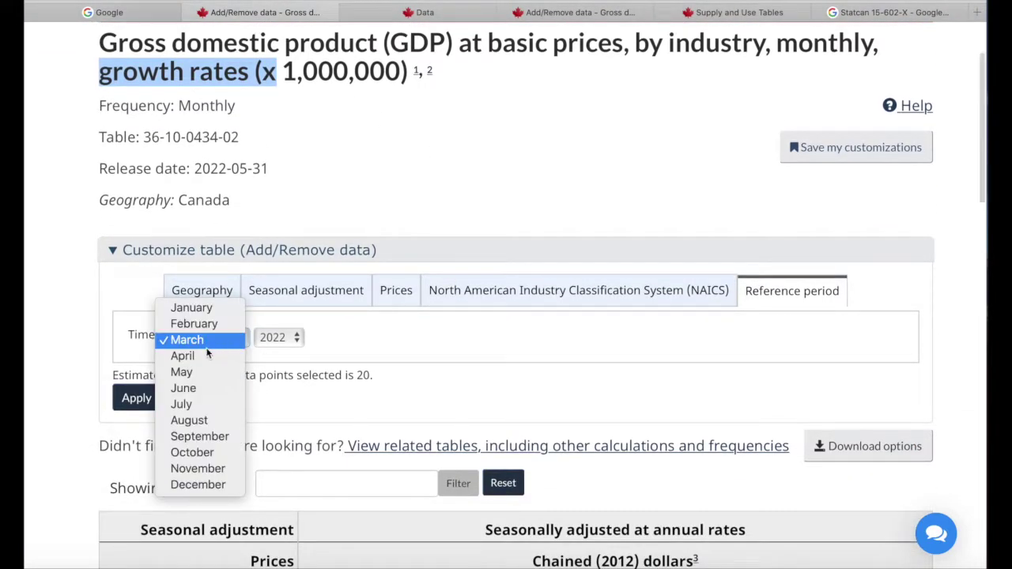
pyautogui.click(187, 373)
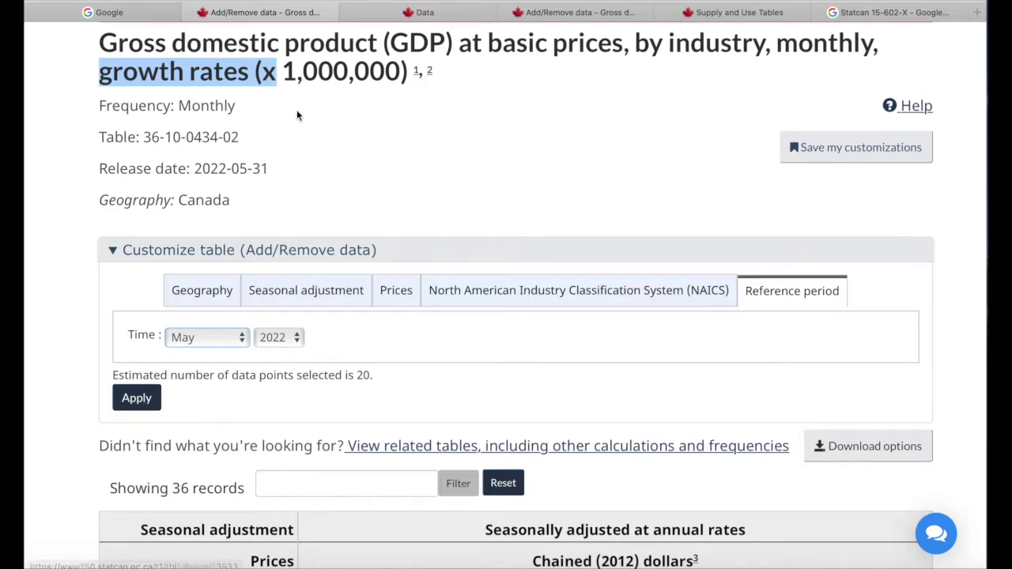
pyautogui.click(462, 13)
pyautogui.scroll(-4, 522, 268)
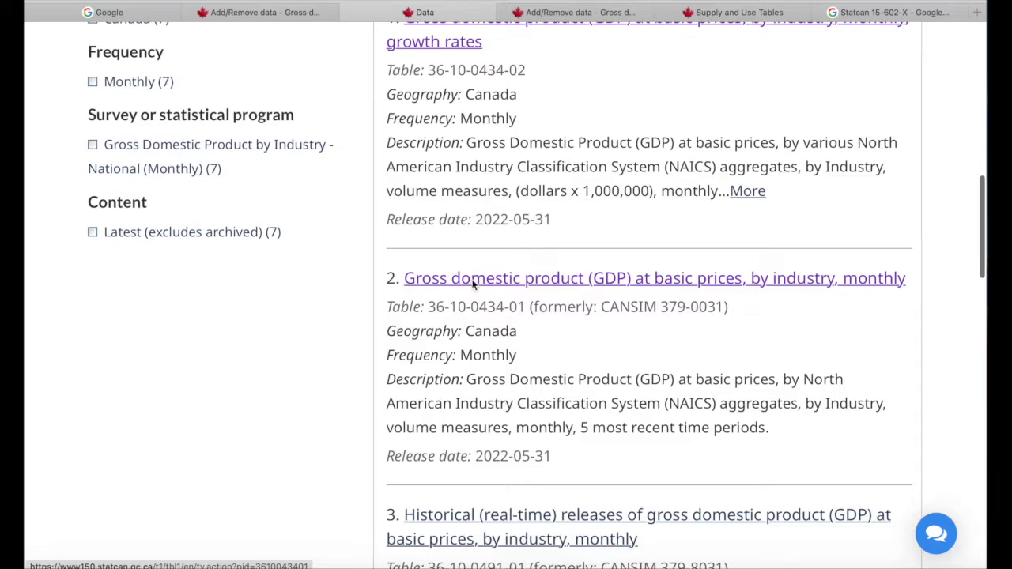
pyautogui.click(473, 280)
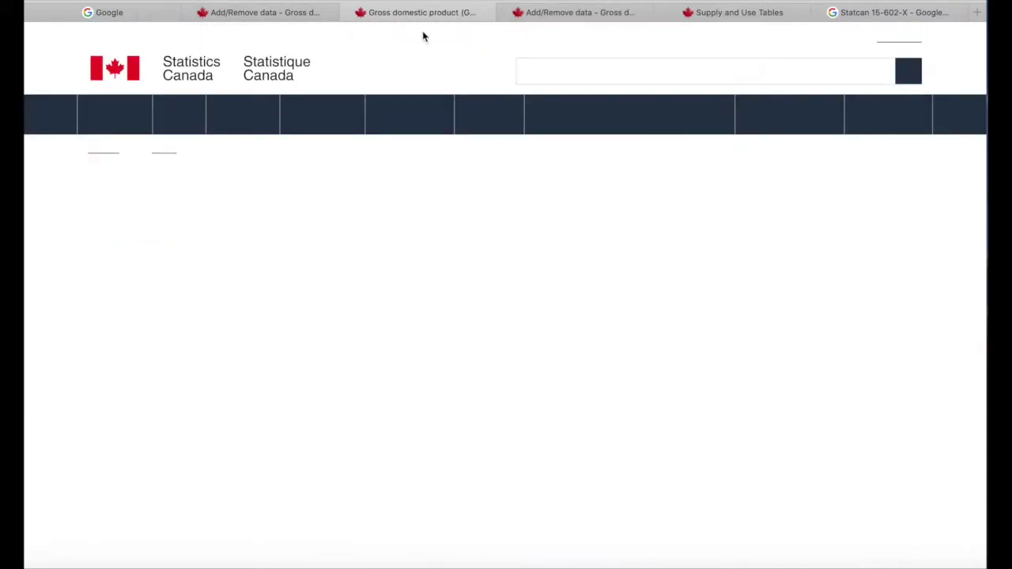
pyautogui.scroll(-5, 757, 420)
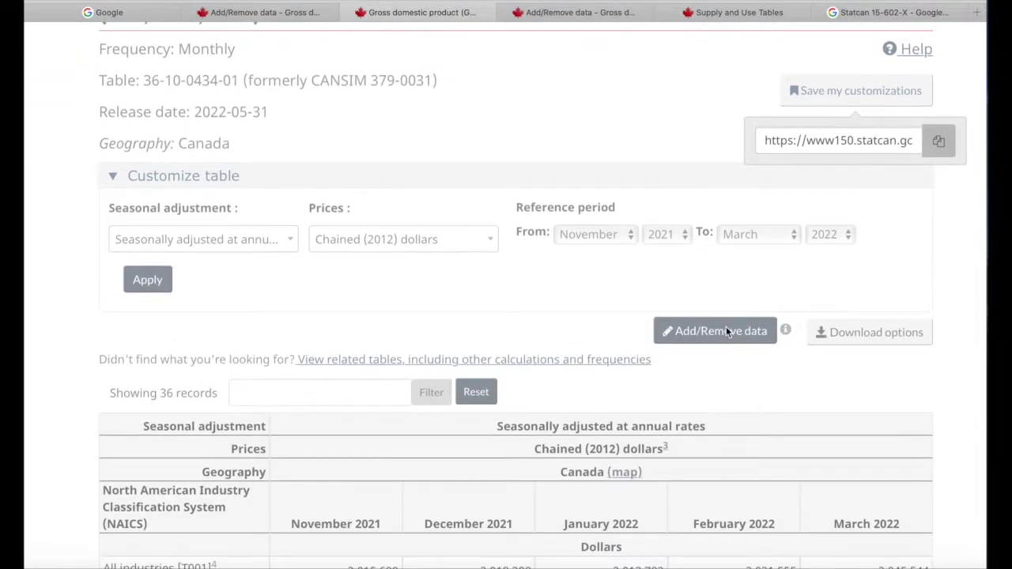
# Step: In Add/Remove data, include all NAICS industries down to level three
pyautogui.click(693, 335)
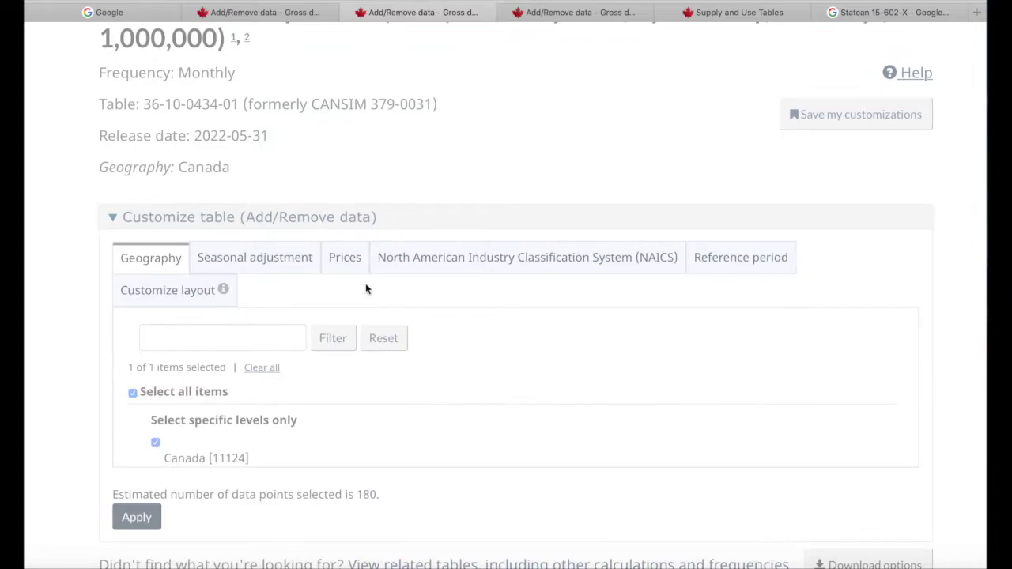
pyautogui.click(271, 260)
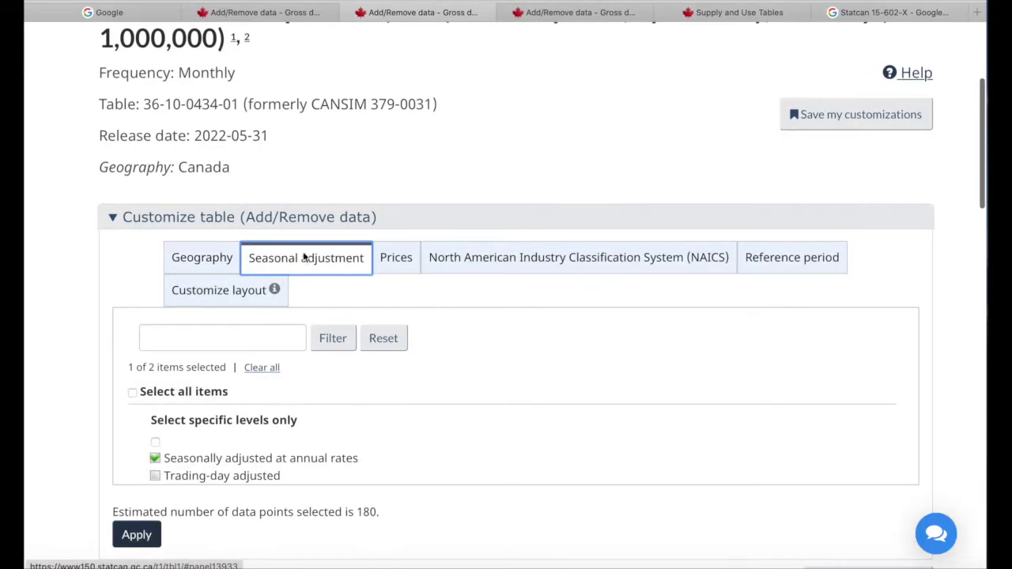
pyautogui.click(396, 260)
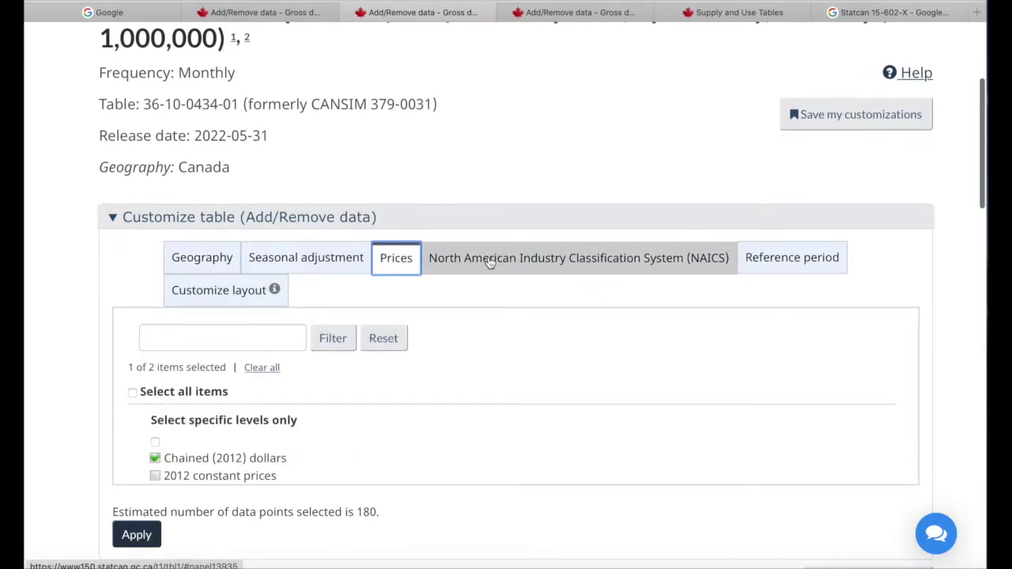
pyautogui.click(518, 261)
pyautogui.click(189, 443)
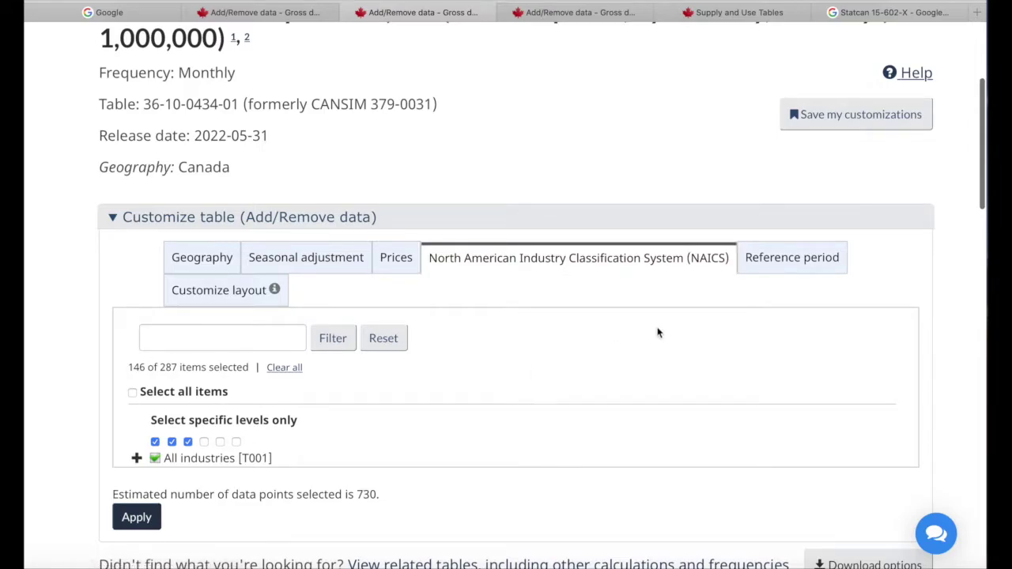
# Step: Set the reference period to start January 2016 and apply the customization
pyautogui.click(792, 258)
pyautogui.scroll(-1, 663, 334)
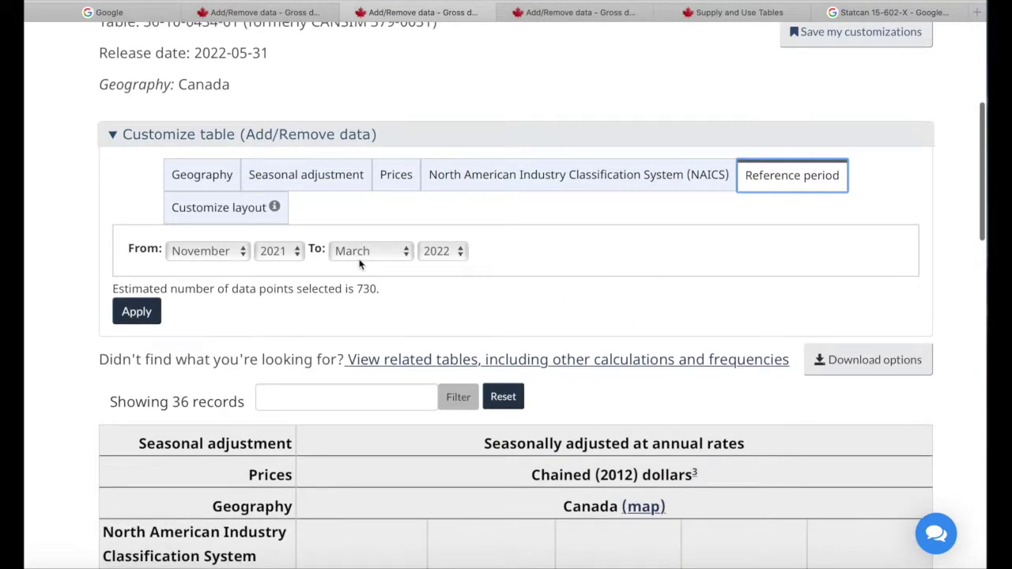
pyautogui.click(214, 253)
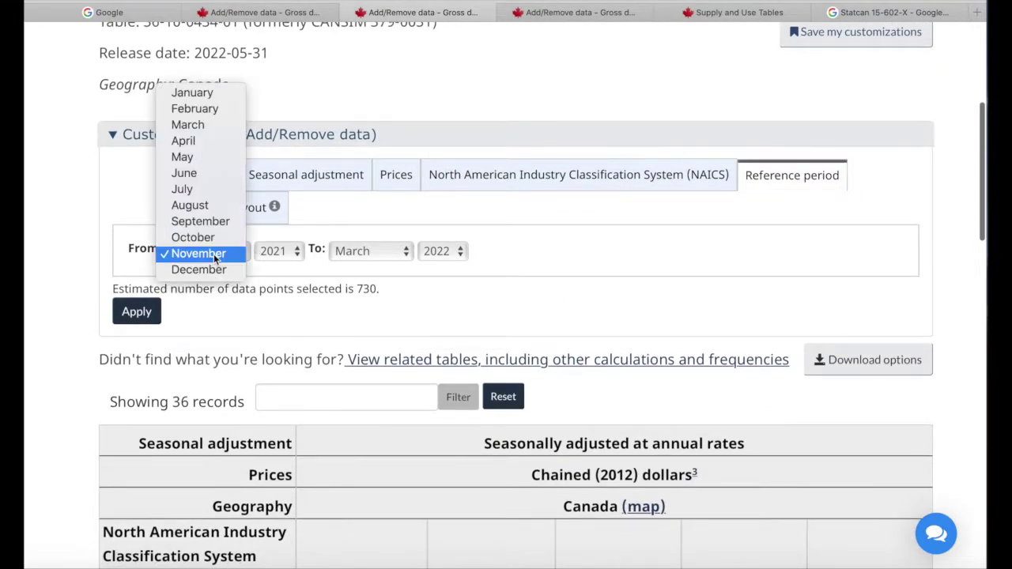
pyautogui.click(208, 95)
pyautogui.click(275, 251)
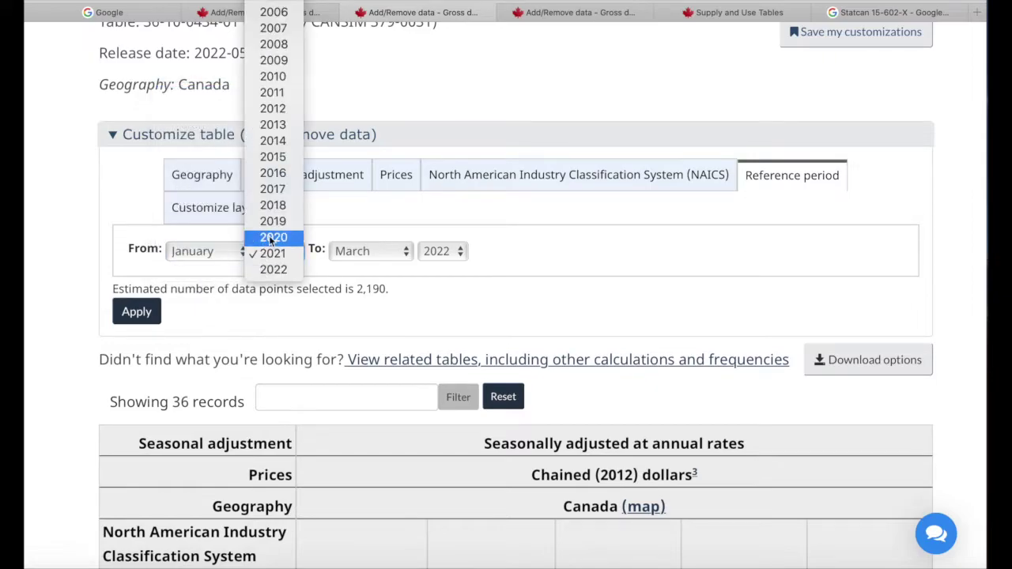
pyautogui.click(277, 171)
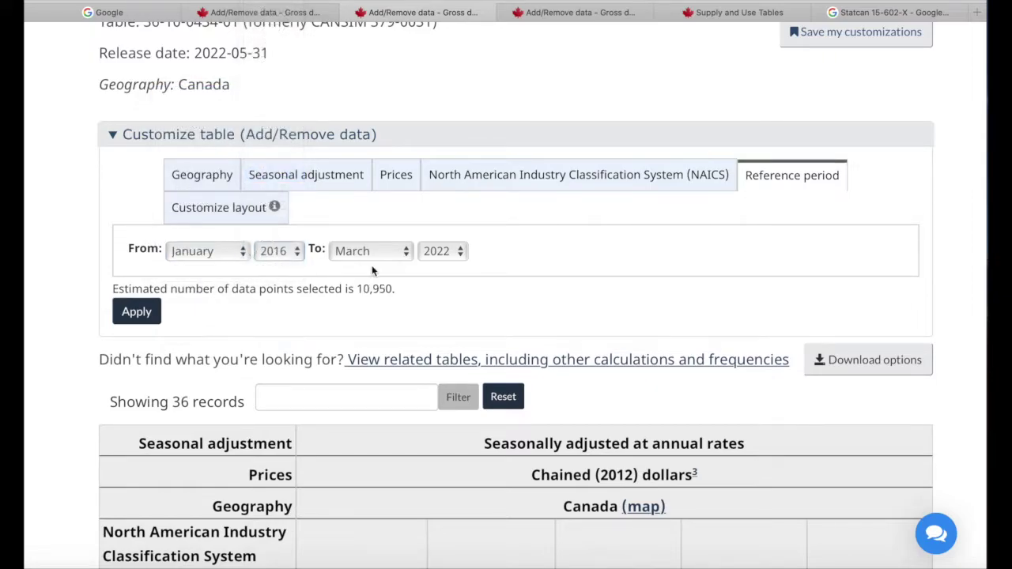
pyautogui.click(136, 311)
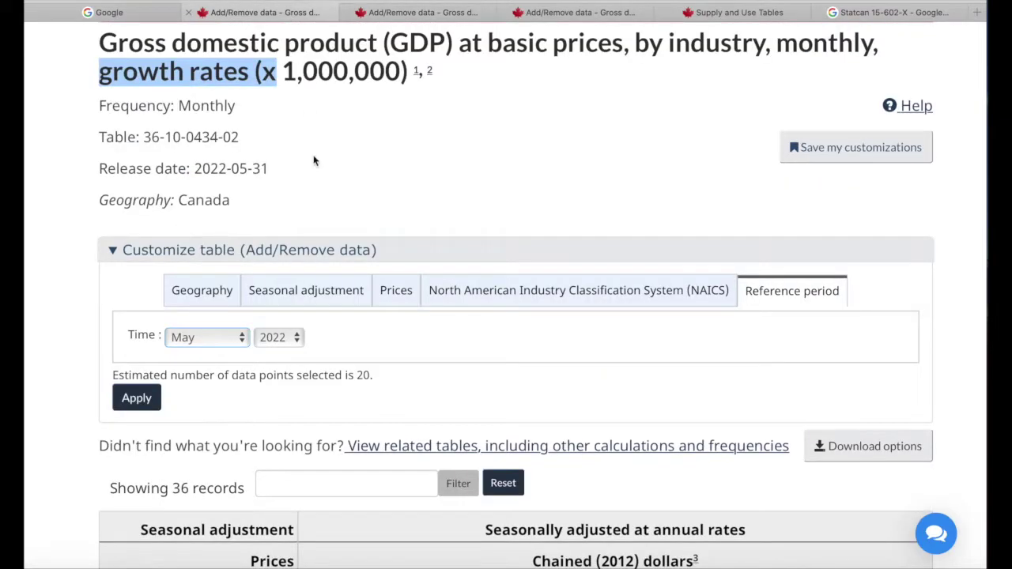
pyautogui.scroll(-2, 313, 212)
pyautogui.click(136, 315)
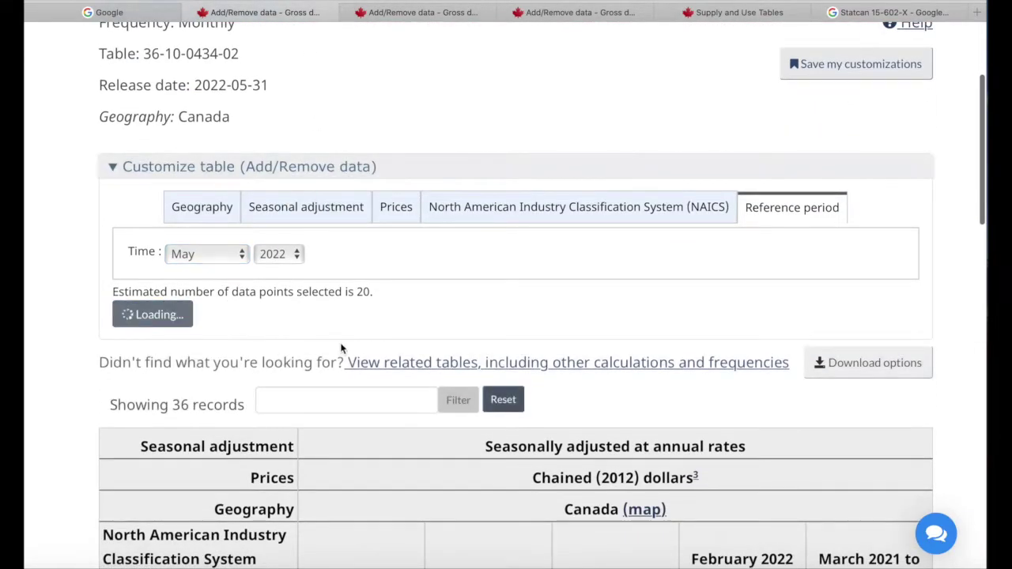
pyautogui.scroll(-5, 340, 348)
pyautogui.scroll(2, 340, 348)
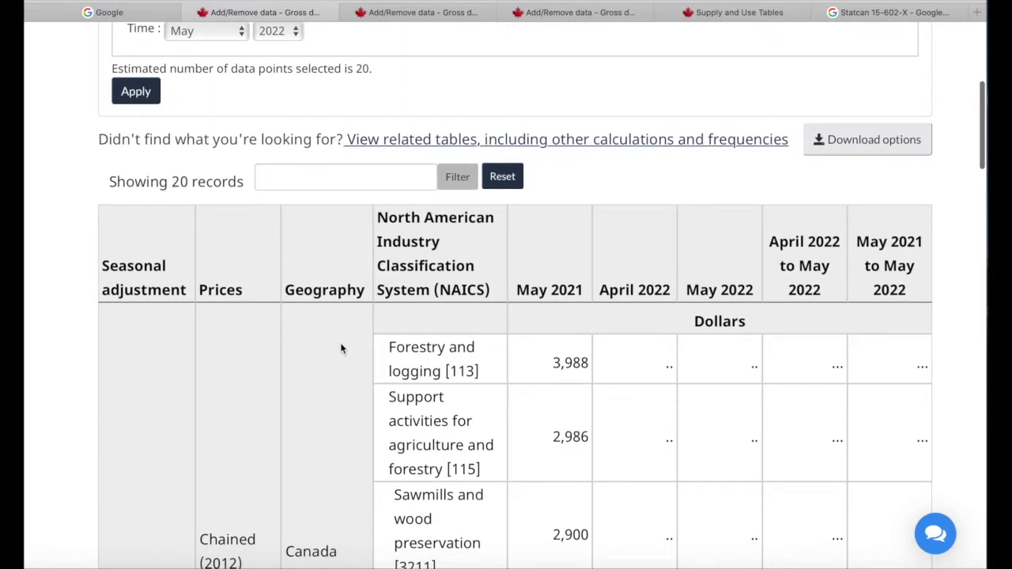
pyautogui.scroll(-2, 576, 386)
pyautogui.scroll(-15, 577, 386)
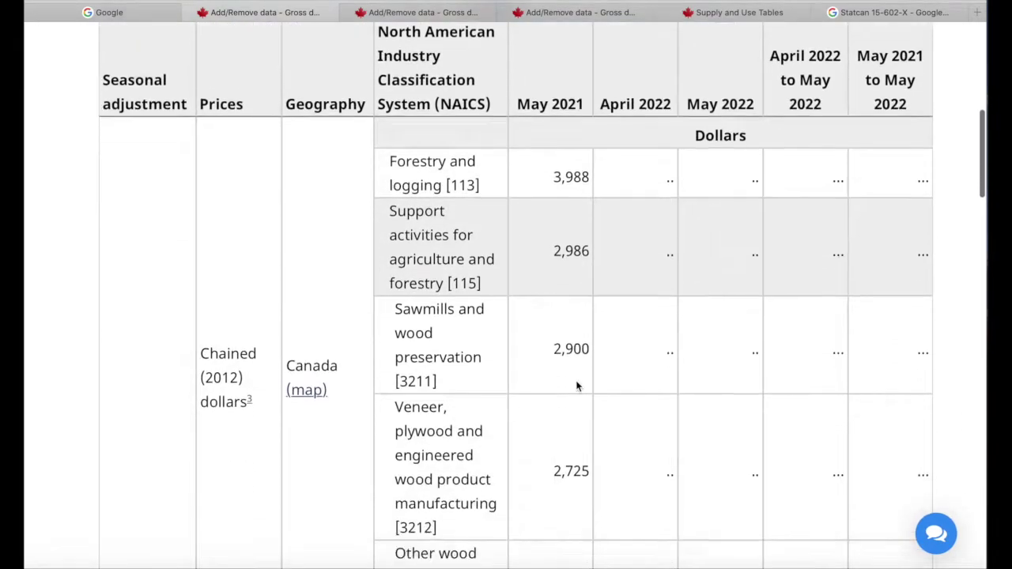
pyautogui.scroll(18, 576, 386)
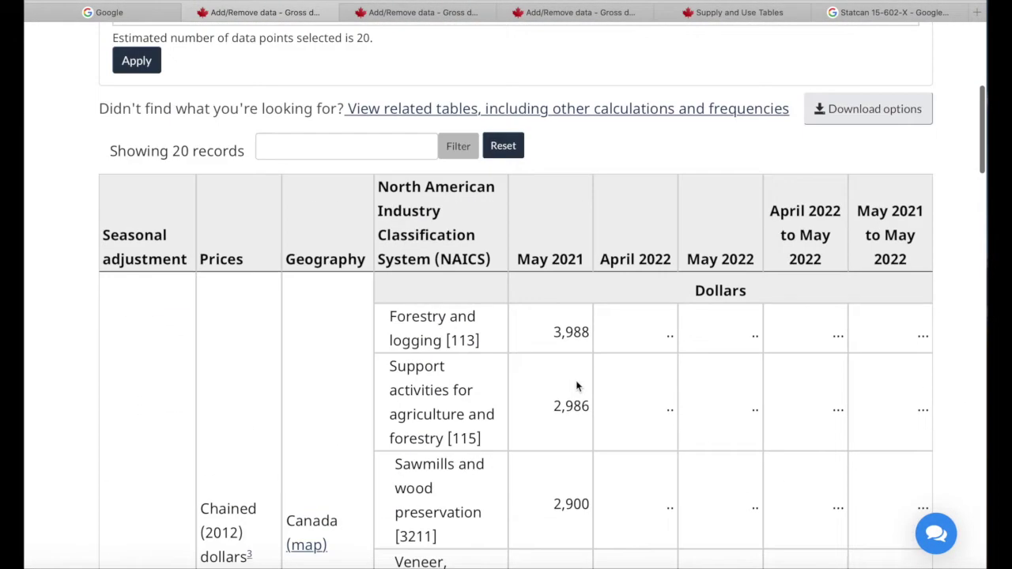
pyautogui.scroll(-4, 579, 388)
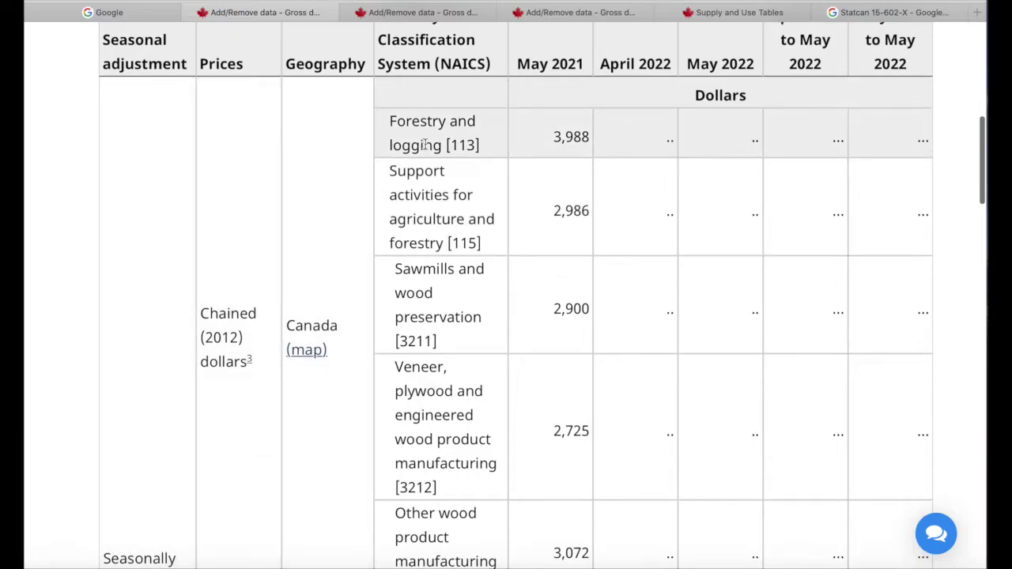
pyautogui.scroll(1, 425, 142)
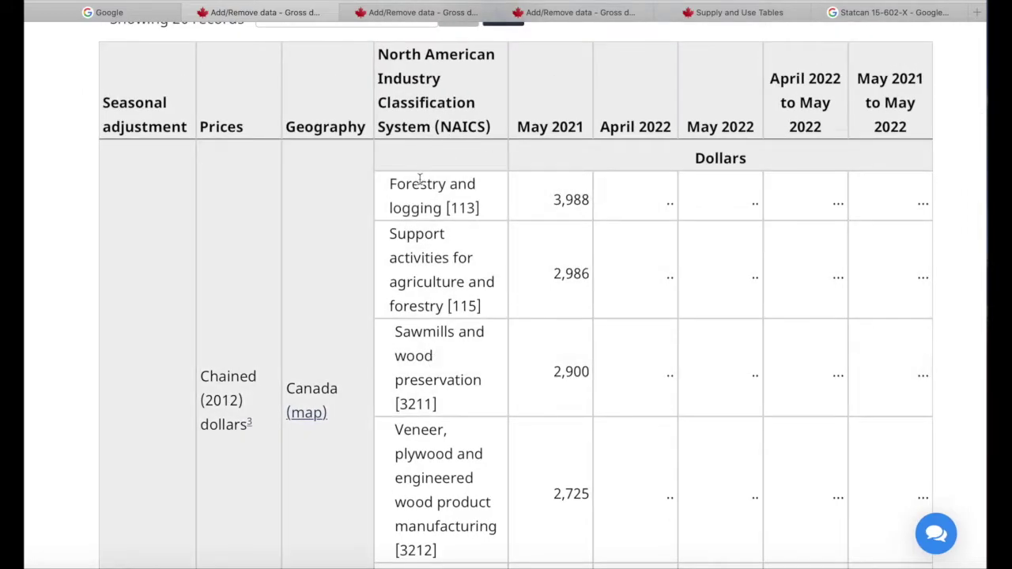
pyautogui.scroll(-5, 429, 351)
pyautogui.scroll(-5, 429, 351)
pyautogui.scroll(20, 429, 350)
pyautogui.scroll(-2, 551, 363)
pyautogui.scroll(-1, 552, 363)
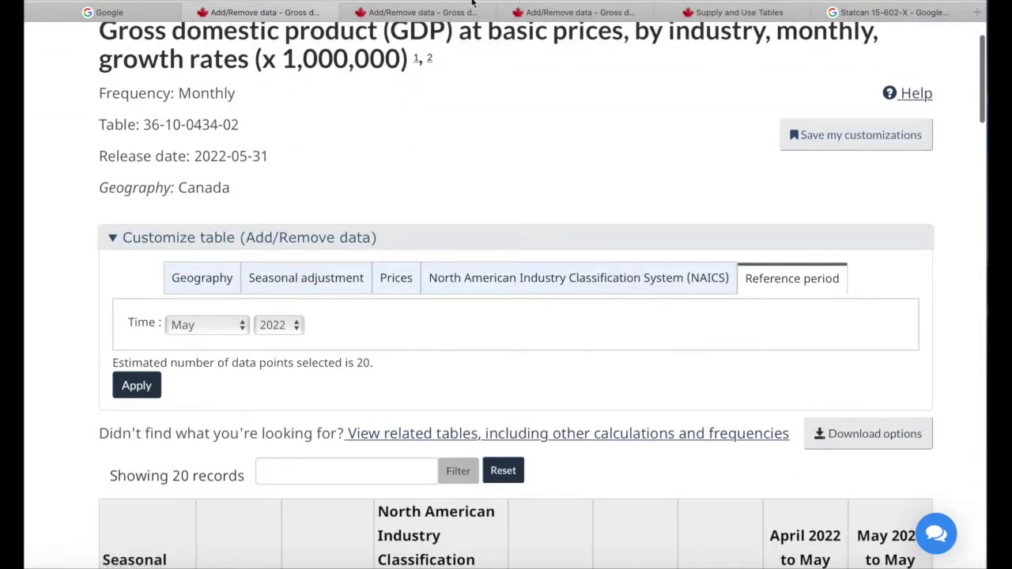
# Step: Switch to the 146-record monthly GDP table and scroll through it
pyautogui.click(447, 14)
pyautogui.scroll(-5, 421, 332)
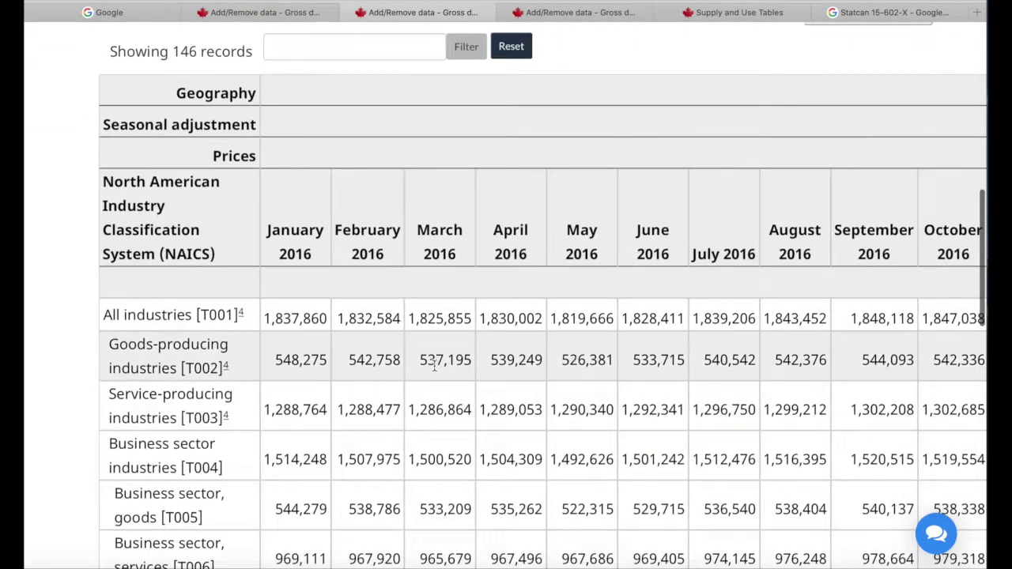
pyautogui.scroll(-2, 434, 365)
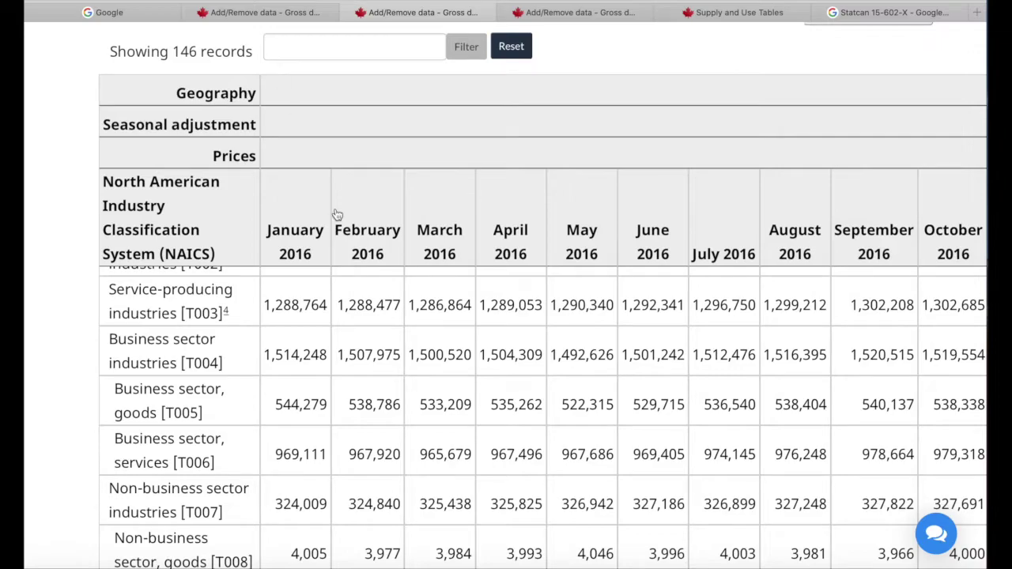
pyautogui.scroll(10, 648, 232)
pyautogui.scroll(-3, 620, 327)
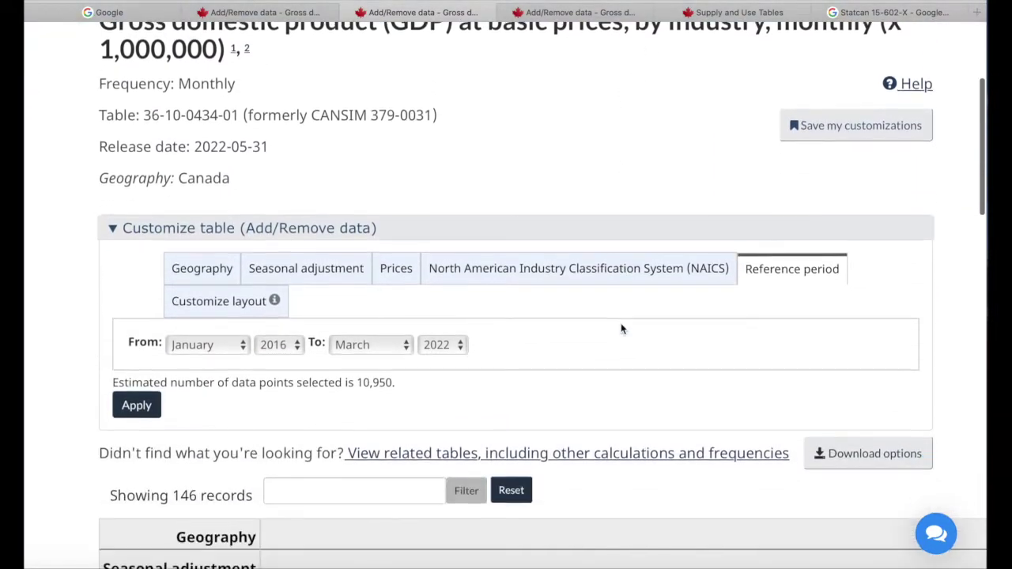
pyautogui.scroll(-2, 441, 333)
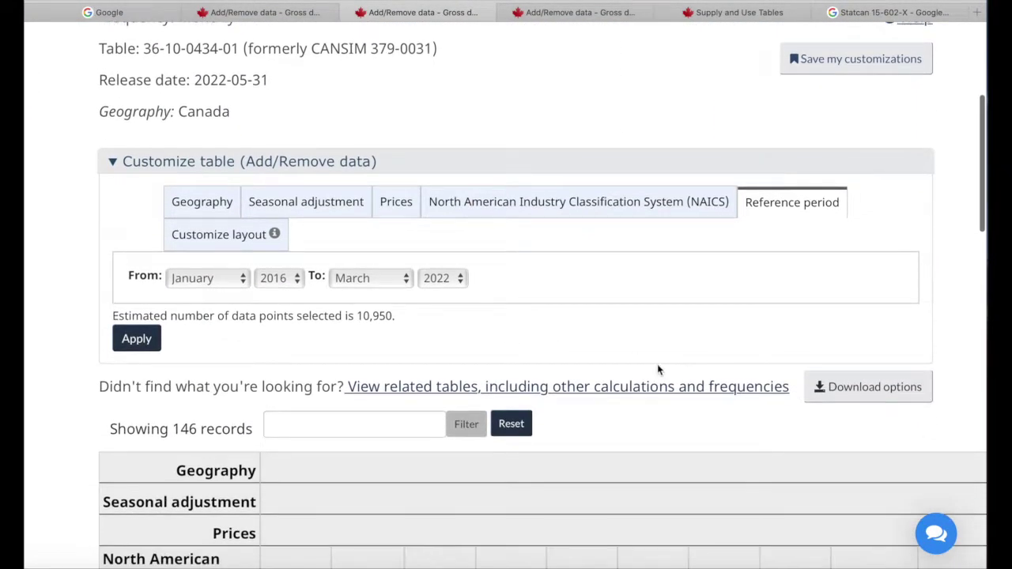
# Step: Apply the layout with NAICS industries as rows and reference periods as columns
pyautogui.click(240, 244)
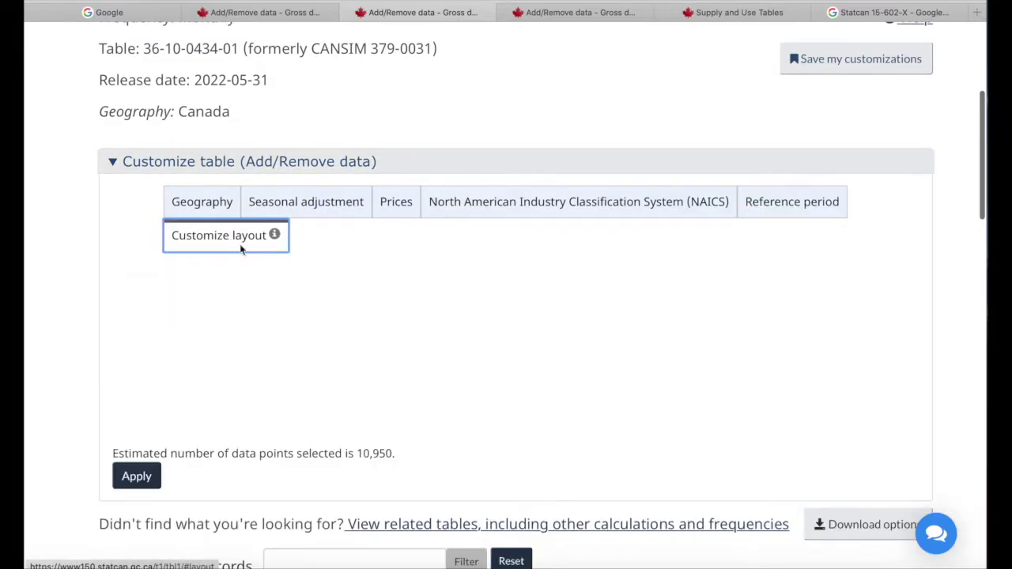
pyautogui.scroll(-2, 484, 250)
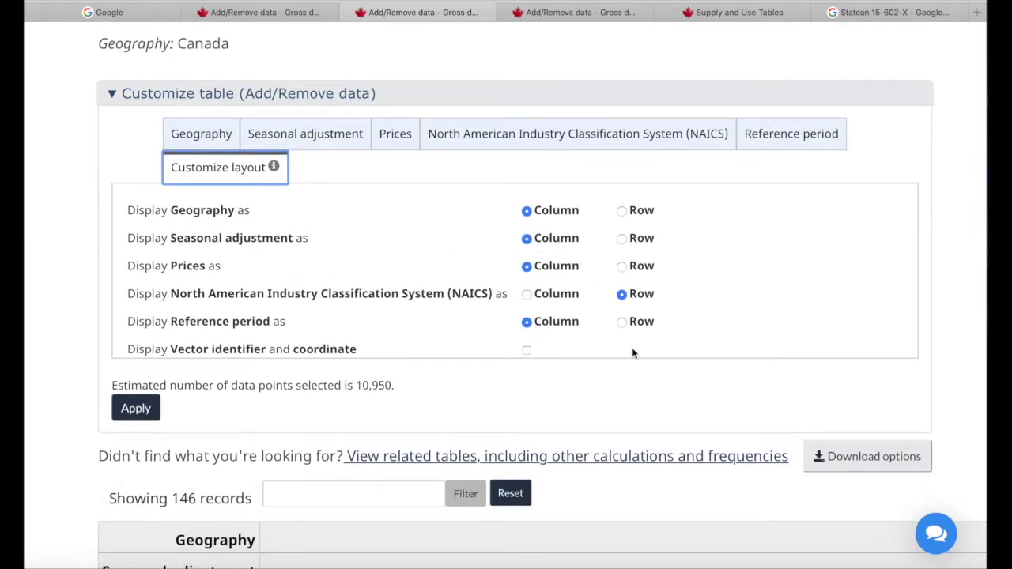
pyautogui.scroll(-2, 629, 350)
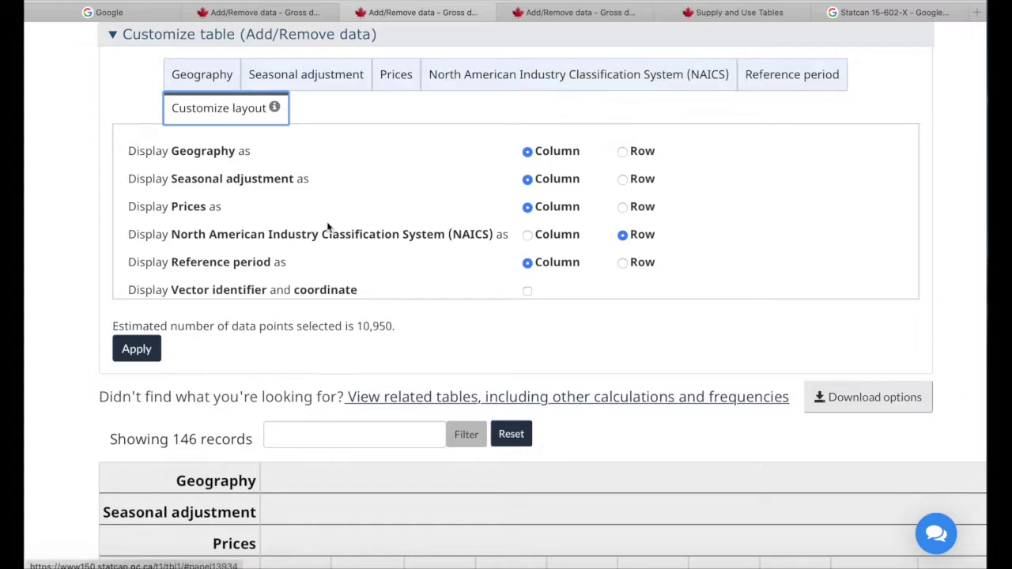
pyautogui.scroll(-3, 190, 231)
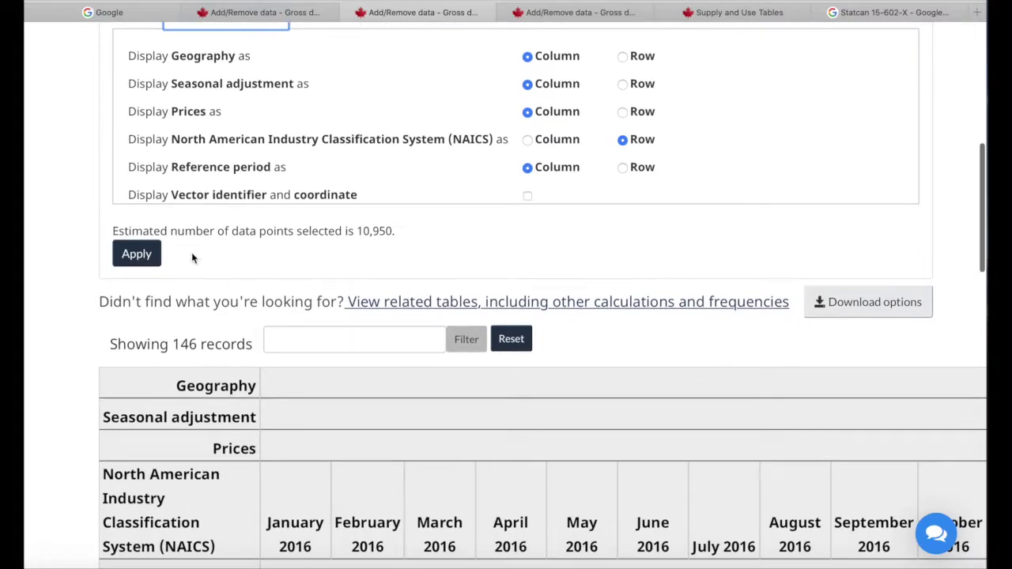
pyautogui.click(148, 254)
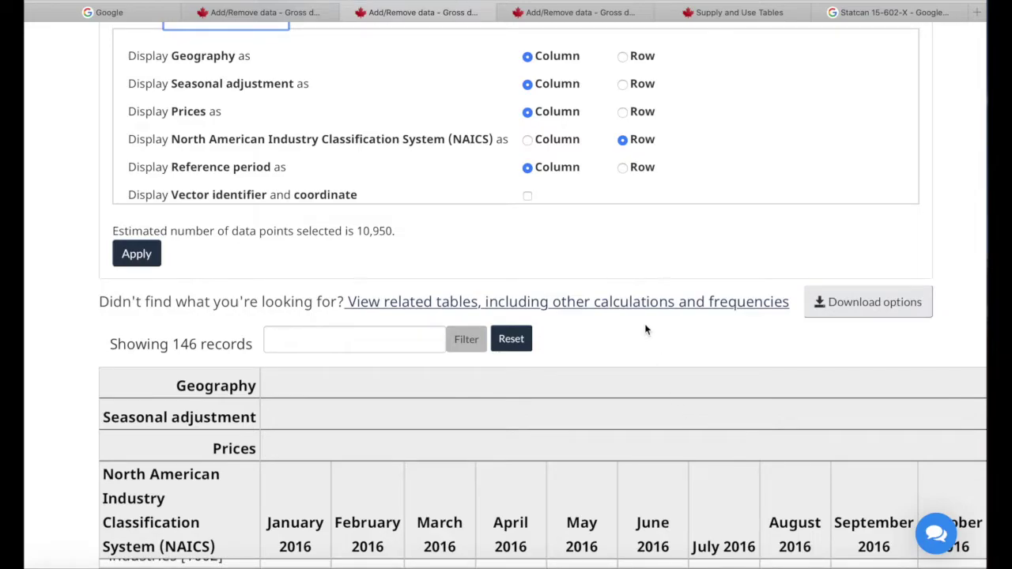
pyautogui.scroll(-5, 645, 330)
pyautogui.scroll(-2, 644, 330)
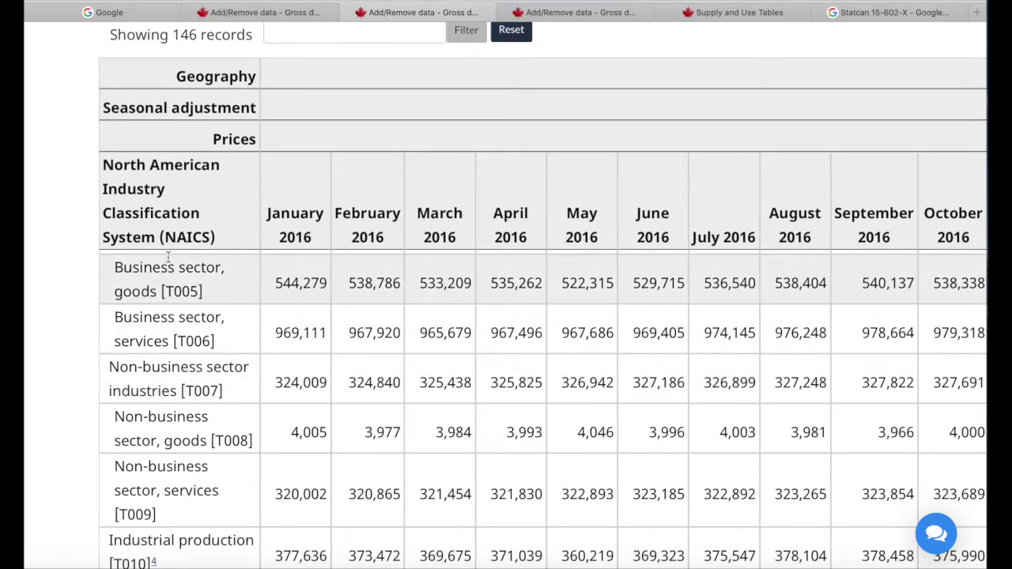
pyautogui.scroll(3, 67, 265)
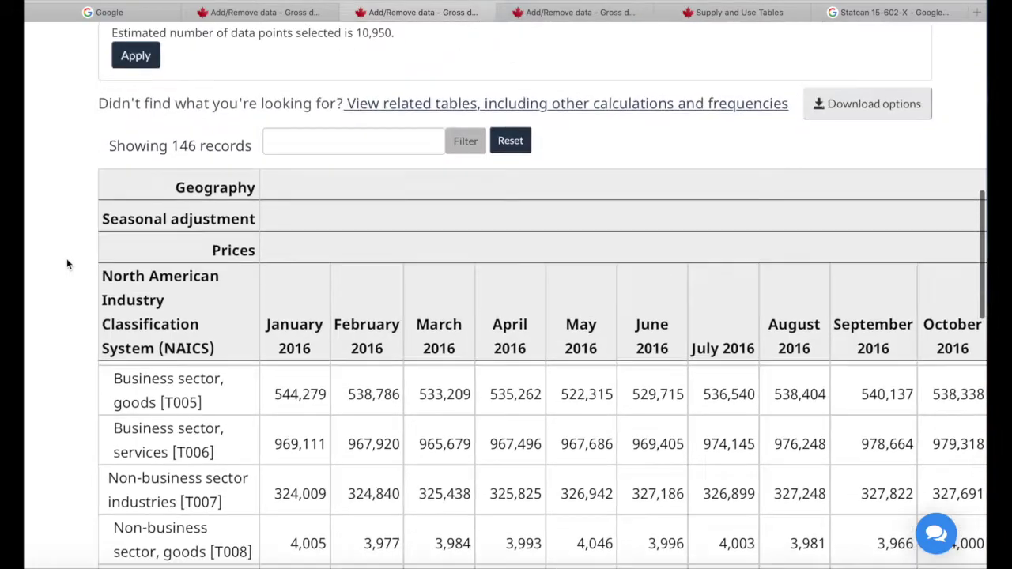
# Step: Download the 106.82 kB as-displayed CSV excluding symbols and the CSV for database loading
pyautogui.click(877, 146)
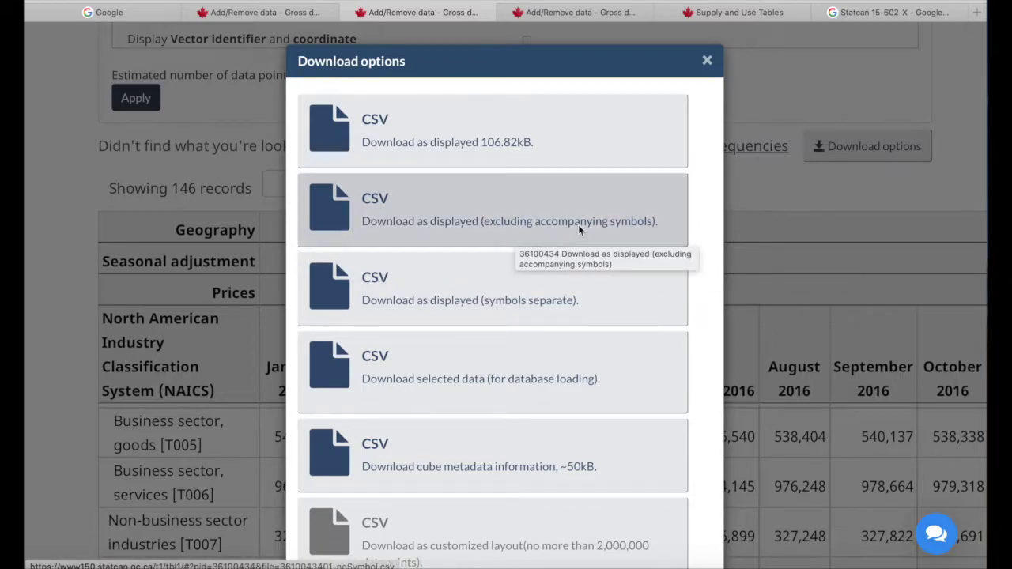
pyautogui.click(514, 222)
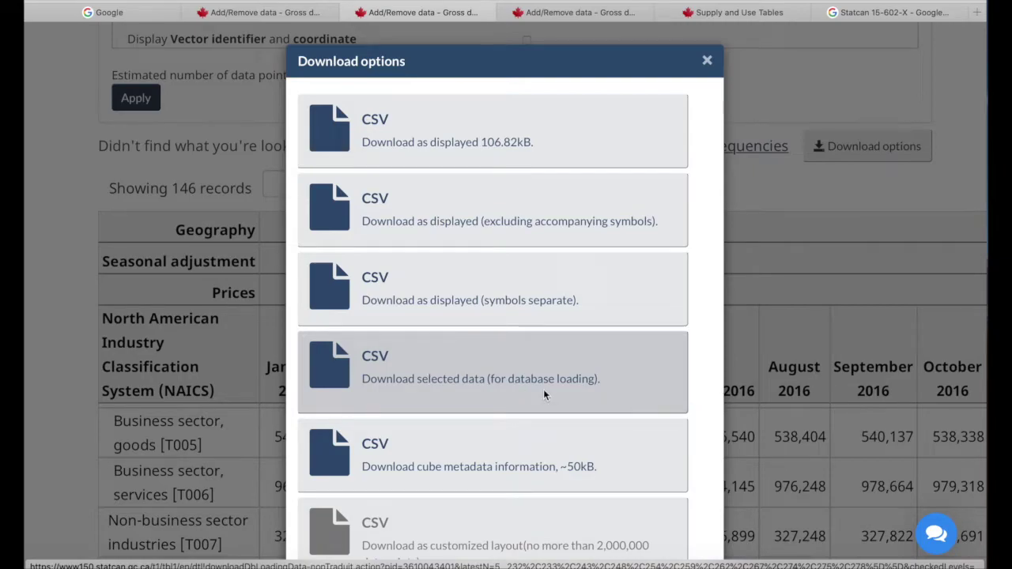
pyautogui.click(476, 383)
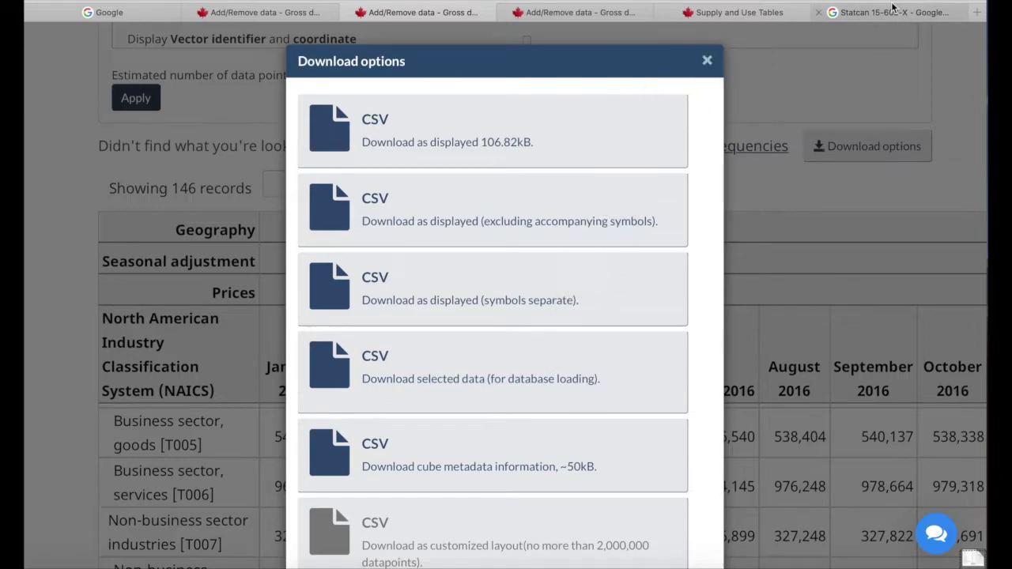
# Step: Open noSymbol.csv in Excel and browse the month headers and all-industries values
pyautogui.doubleClick(846, 94)
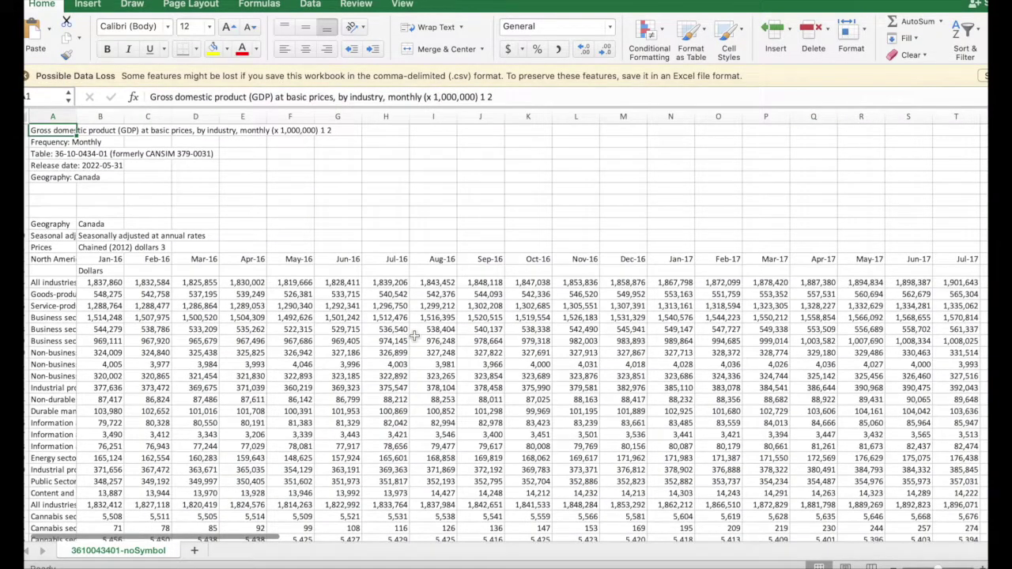
pyautogui.click(136, 283)
pyautogui.press('Right')
pyautogui.press('Right')
pyautogui.press('Right')
pyautogui.press('Right')
pyautogui.press('Right')
pyautogui.press('Right')
pyautogui.press('Right')
pyautogui.press('Right')
pyautogui.press('Right')
pyautogui.press('Right')
pyautogui.press('Right')
pyautogui.press('Right')
pyautogui.press('Right')
pyautogui.press('Right')
pyautogui.press('Right')
pyautogui.press('Right')
pyautogui.press('Right')
pyautogui.press('Right')
pyautogui.press('Right')
pyautogui.press('Right')
pyautogui.press('Right')
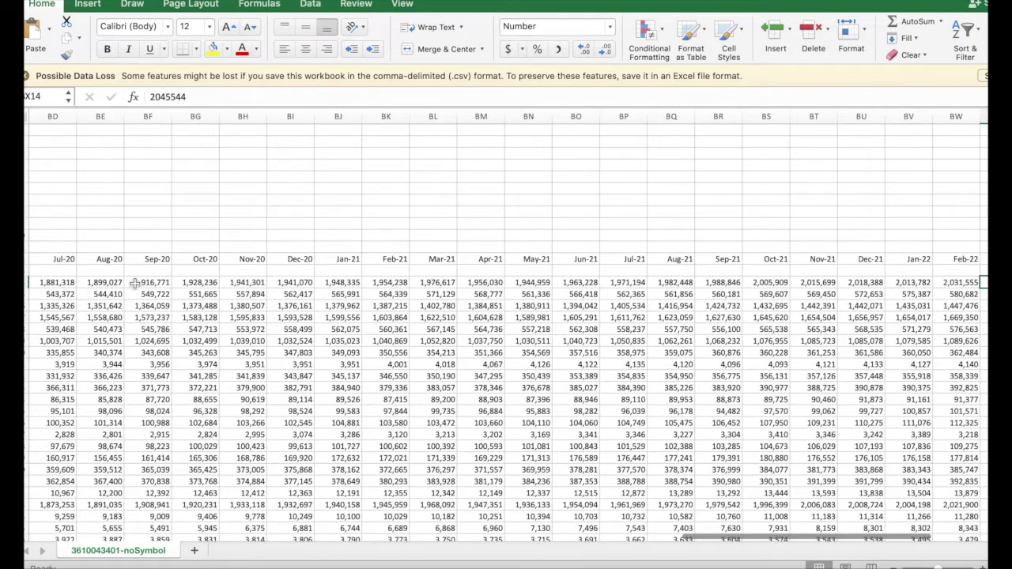
pyautogui.hotkey('ctrl', 'Left')
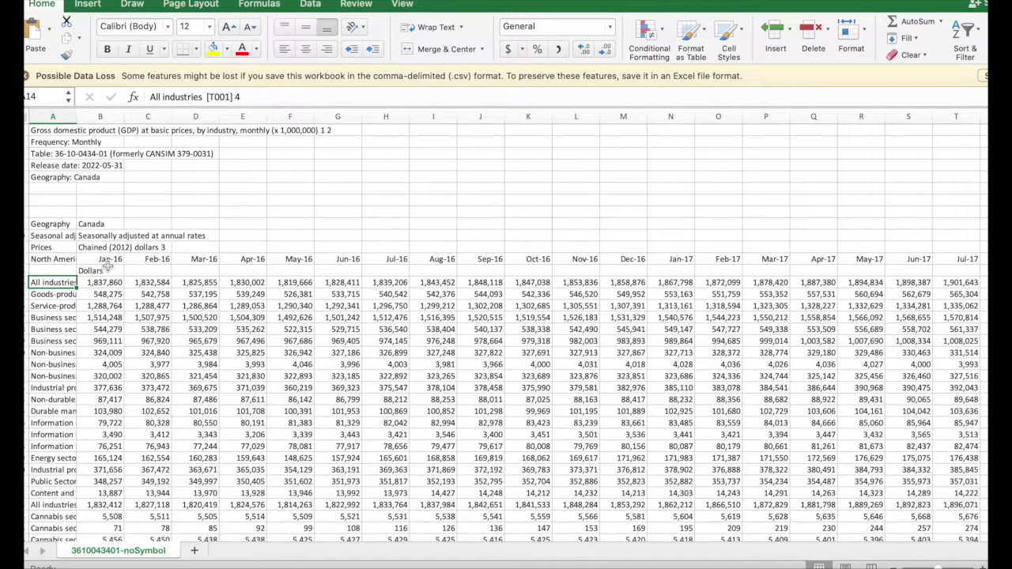
pyautogui.moveTo(106, 264); pyautogui.dragTo(238, 260)
pyautogui.click(104, 447)
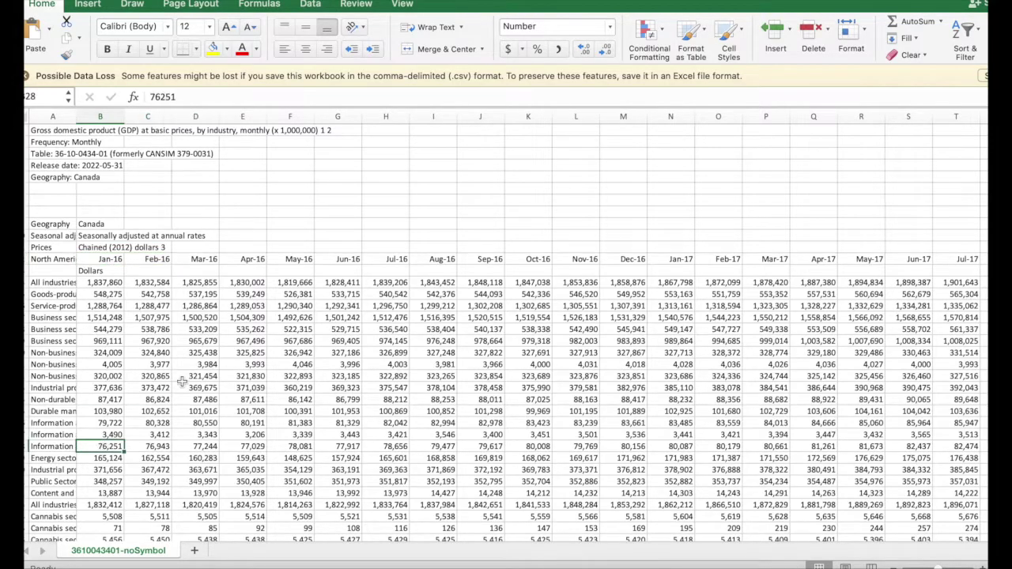
pyautogui.moveTo(55, 283); pyautogui.dragTo(43, 470)
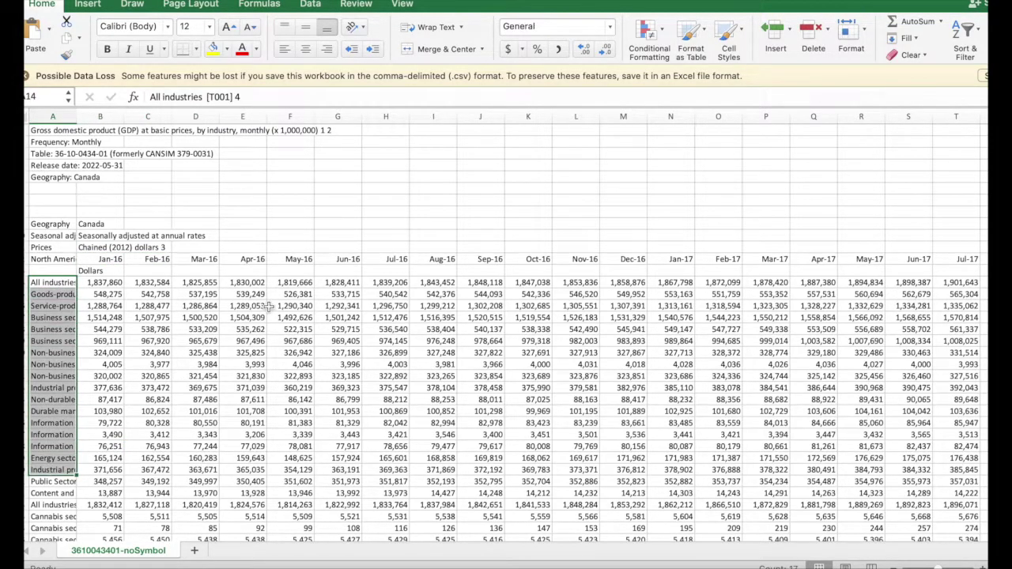
pyautogui.click(212, 329)
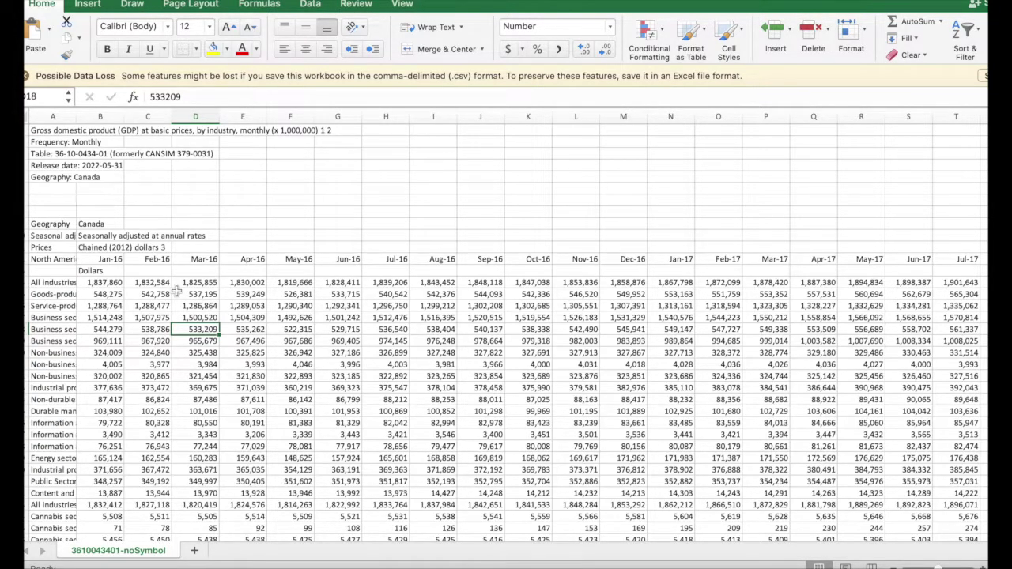
# Step: Widen column A to show full industry names, then check goods, services and business sector values
pyautogui.scroll(-5, 177, 291)
pyautogui.scroll(5, 105, 224)
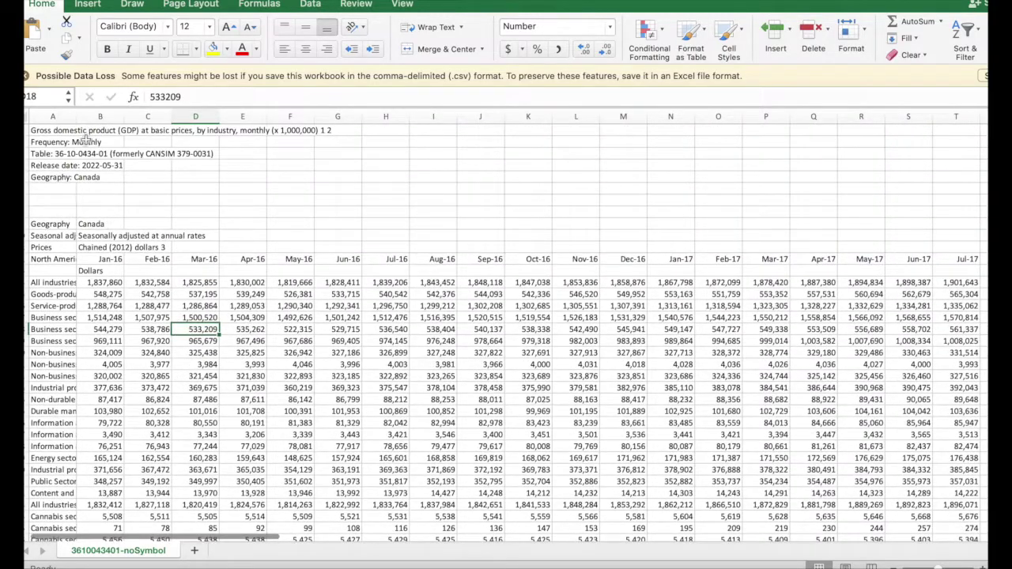
pyautogui.moveTo(77, 117); pyautogui.dragTo(176, 117)
pyautogui.click(215, 295)
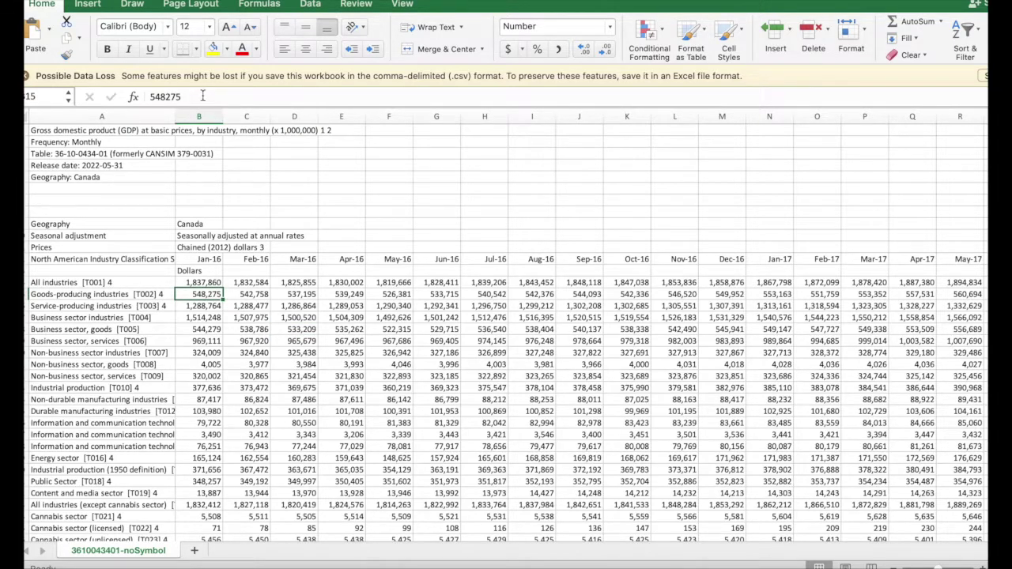
pyautogui.click(218, 308)
pyautogui.click(326, 318)
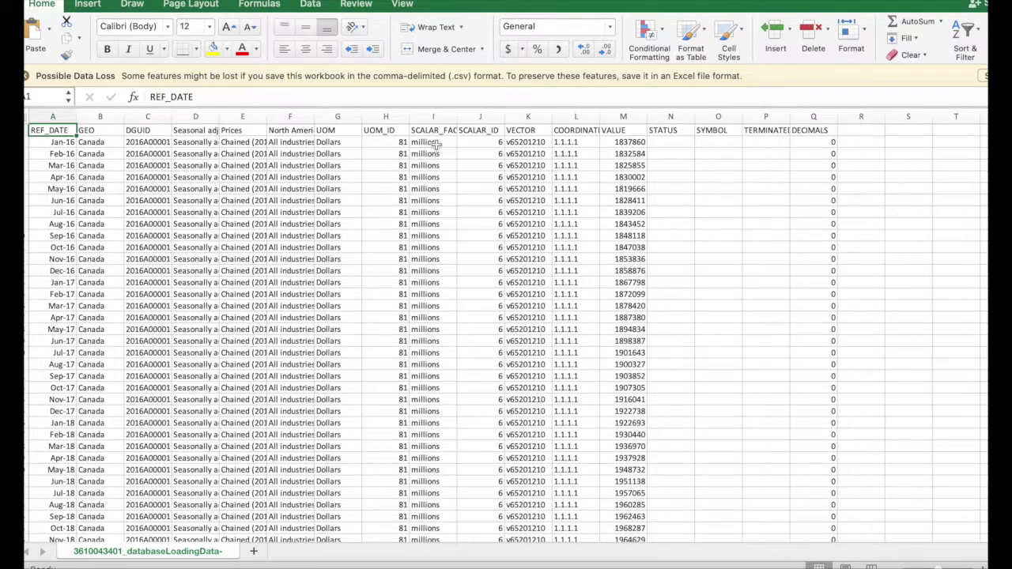
# Step: Widen column E so the full 'Chained (2012) dollars' price label shows
pyautogui.click(390, 131)
pyautogui.press('Right')
pyautogui.press('Right')
pyautogui.press('Left')
pyautogui.press('Left')
pyautogui.press('Left')
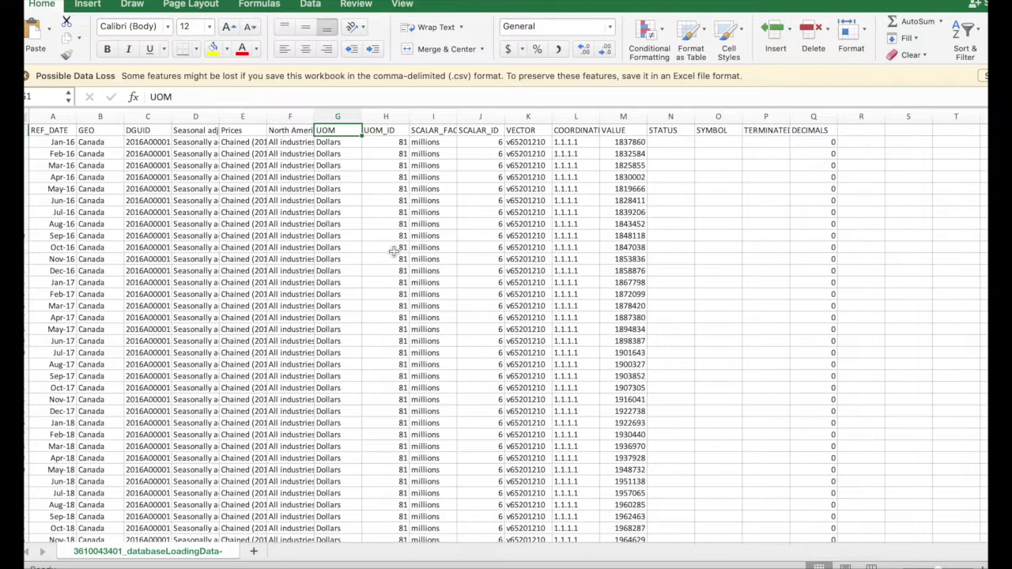
pyautogui.moveTo(625, 131); pyautogui.dragTo(625, 317)
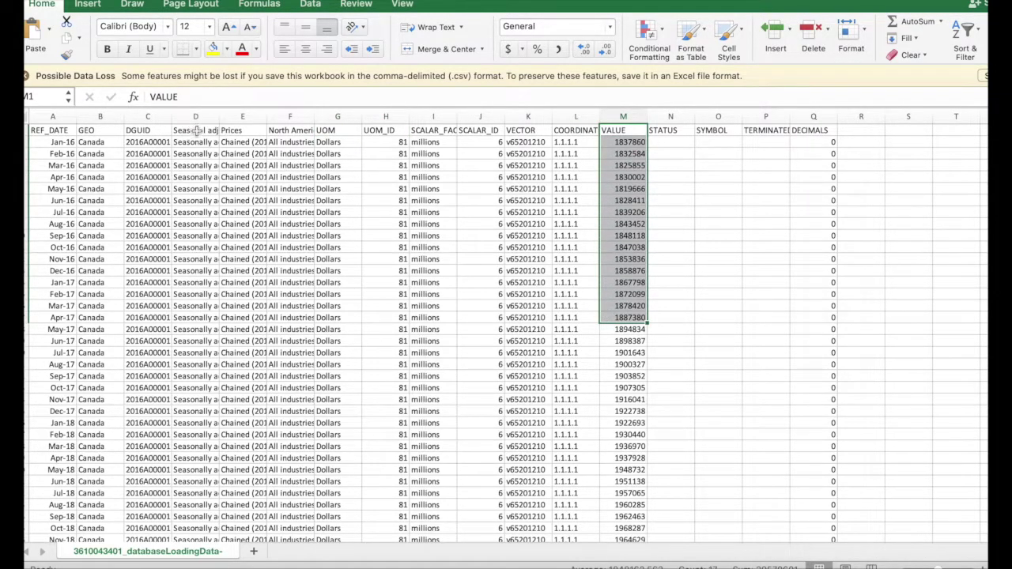
pyautogui.click(241, 142)
pyautogui.moveTo(267, 117); pyautogui.dragTo(423, 119)
# Step: Check the first and last rows of the industry column, then close the CSV without saving
pyautogui.click(366, 258)
pyautogui.press('super+Down')
pyautogui.press('Up')
pyautogui.press('Up')
pyautogui.press('Up')
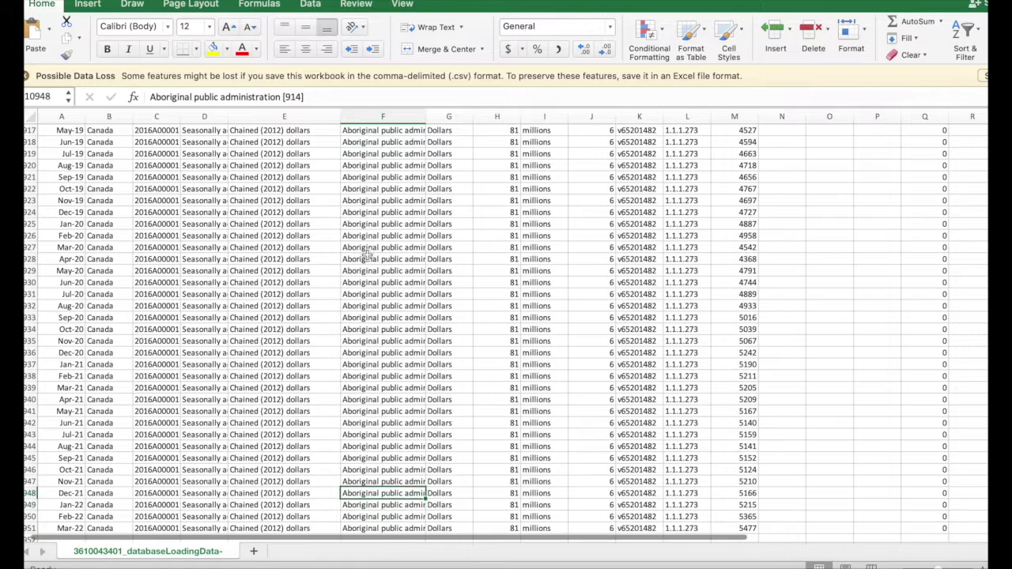
pyautogui.press('super+Up')
pyautogui.click(378, 185)
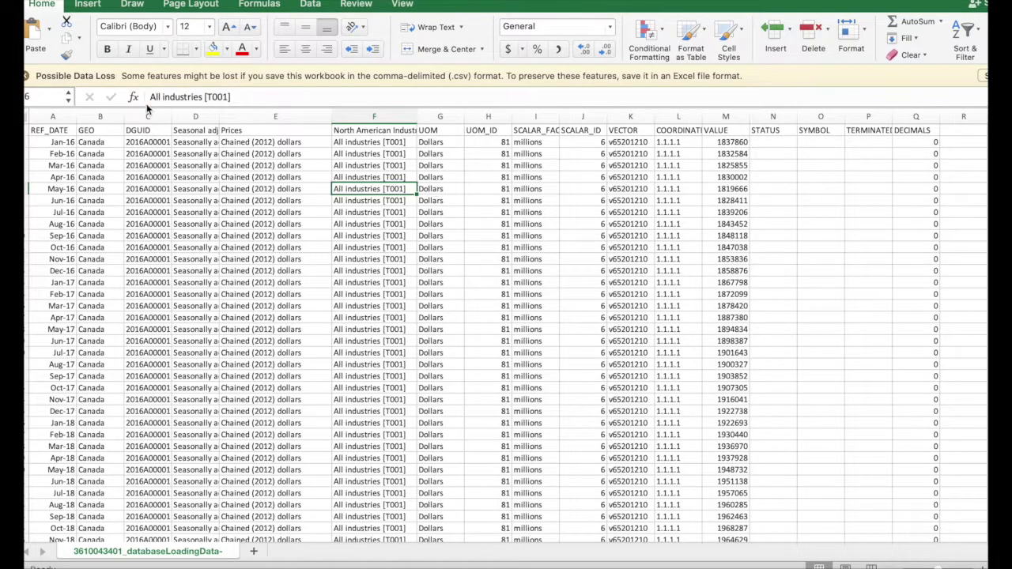
pyautogui.press('super+w')
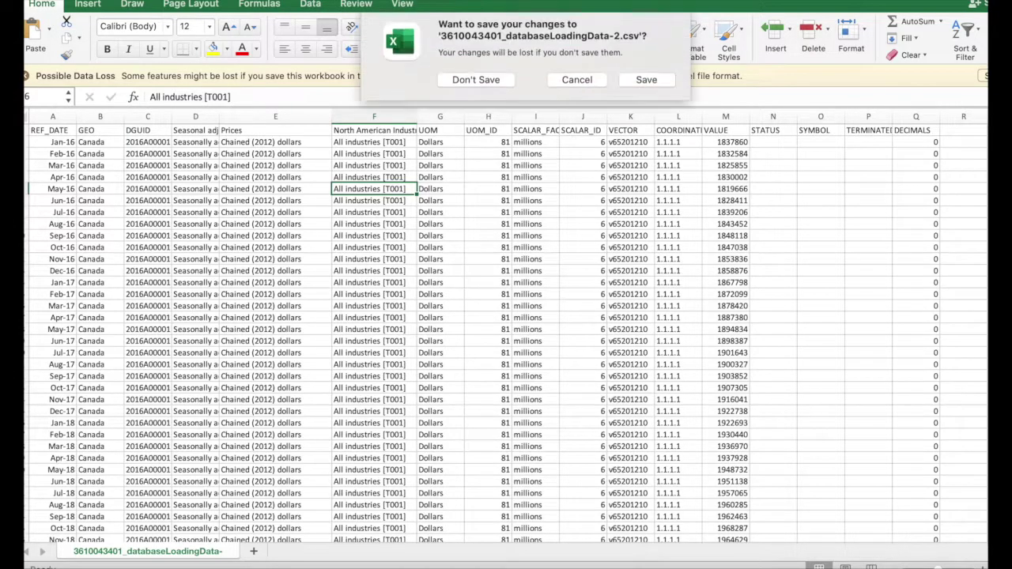
pyautogui.click(493, 87)
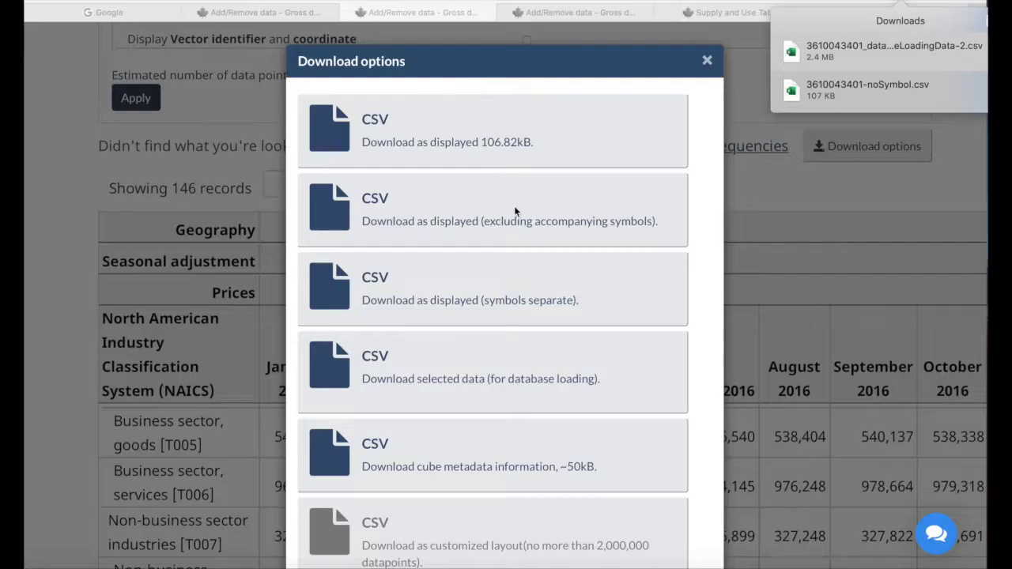